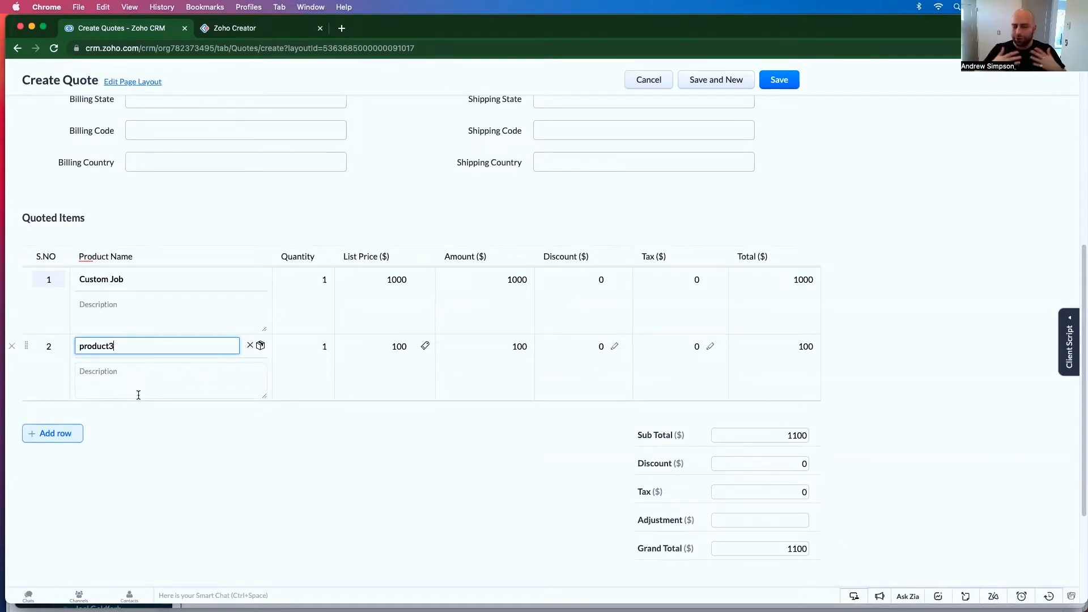
Discard the unsaved quote and return to the Demo Deal record.
click(322, 279)
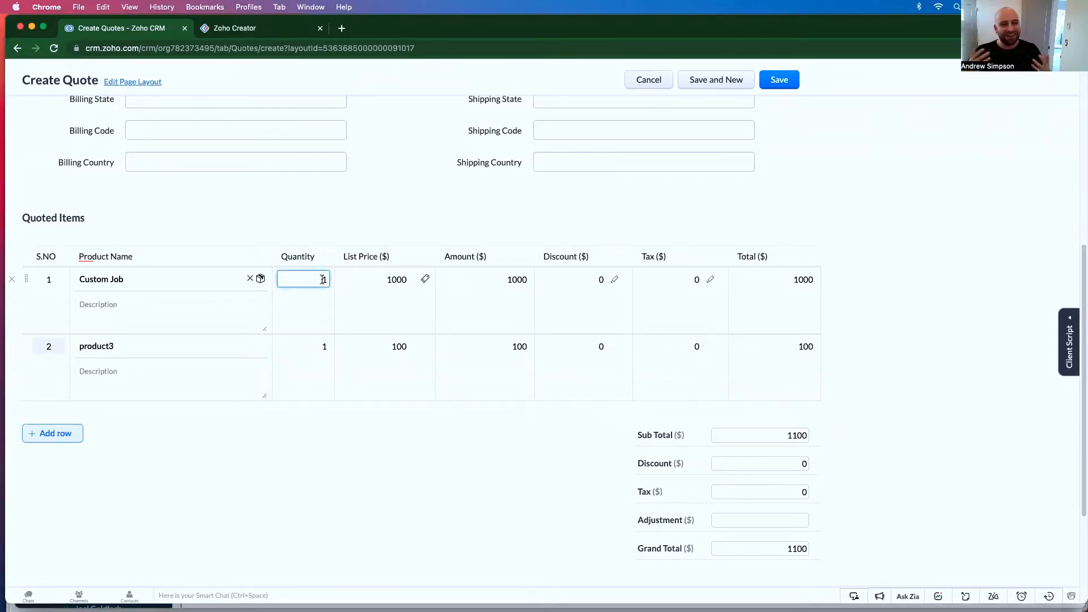
click(665, 81)
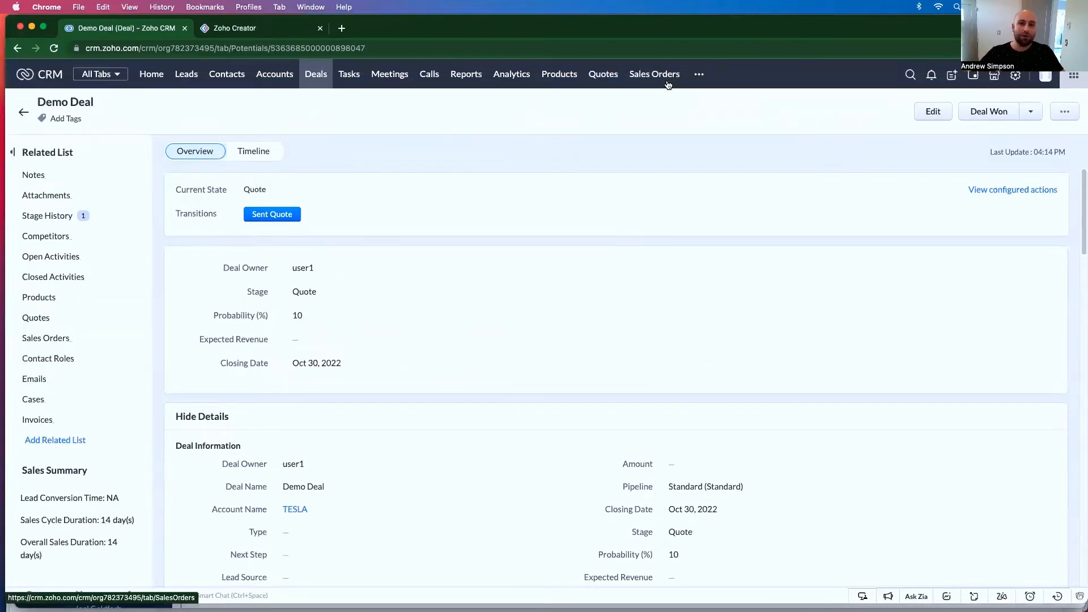
click(1033, 114)
click(879, 147)
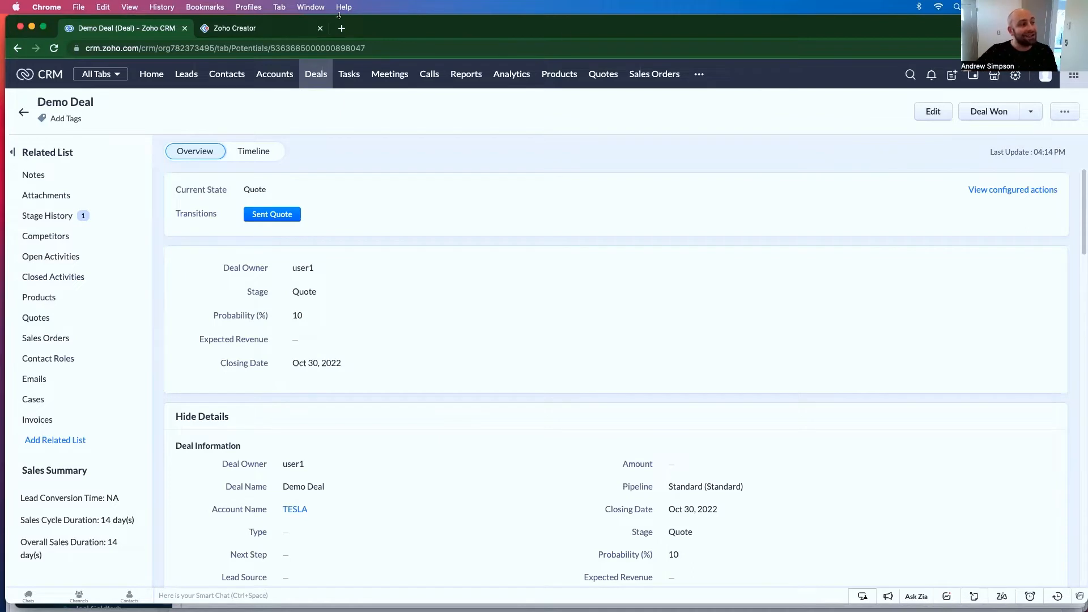
Switch to Zoho Creator and create an application from scratch named Quoting Tool.
click(276, 31)
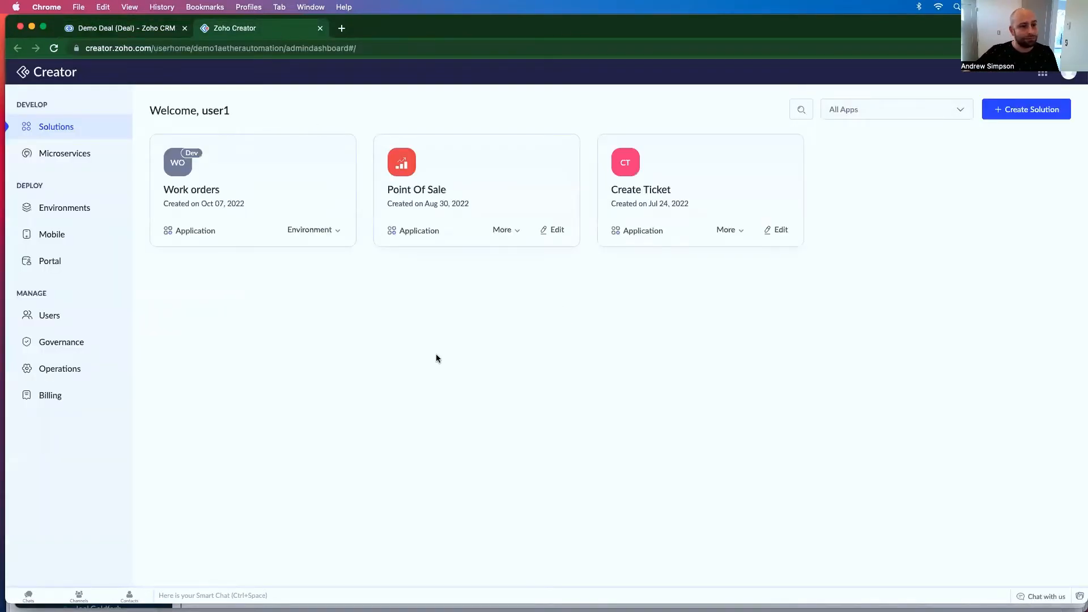
click(1015, 111)
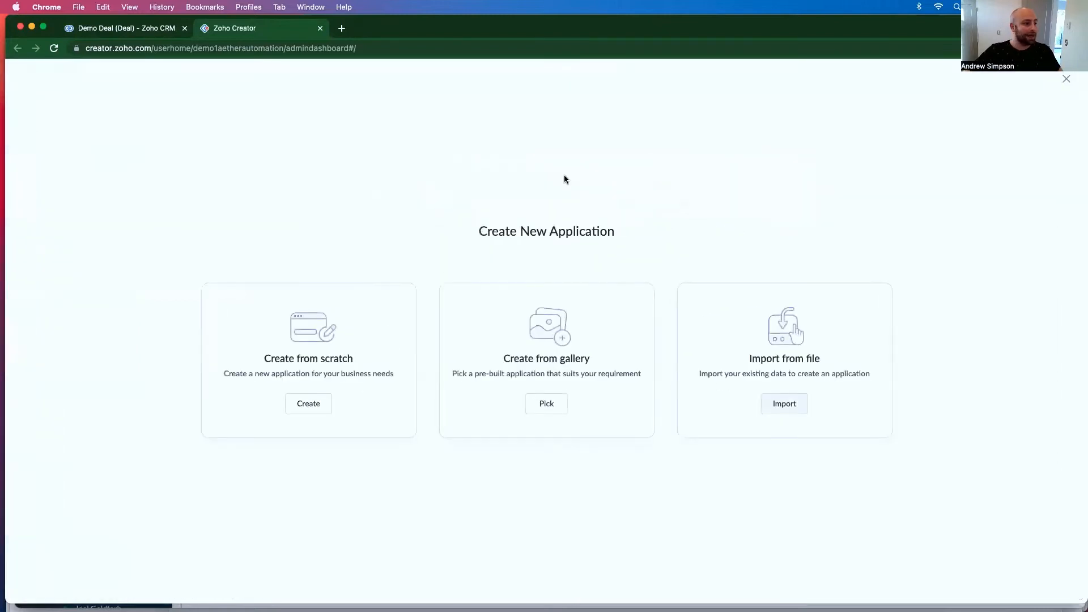
click(297, 384)
text(Quo)
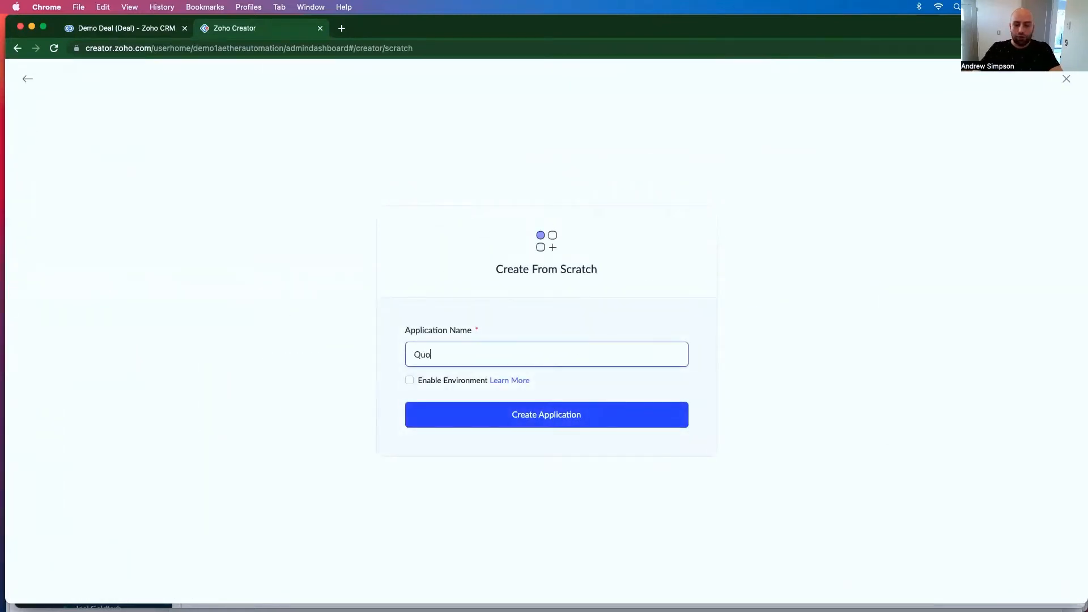
text(ting Tool)
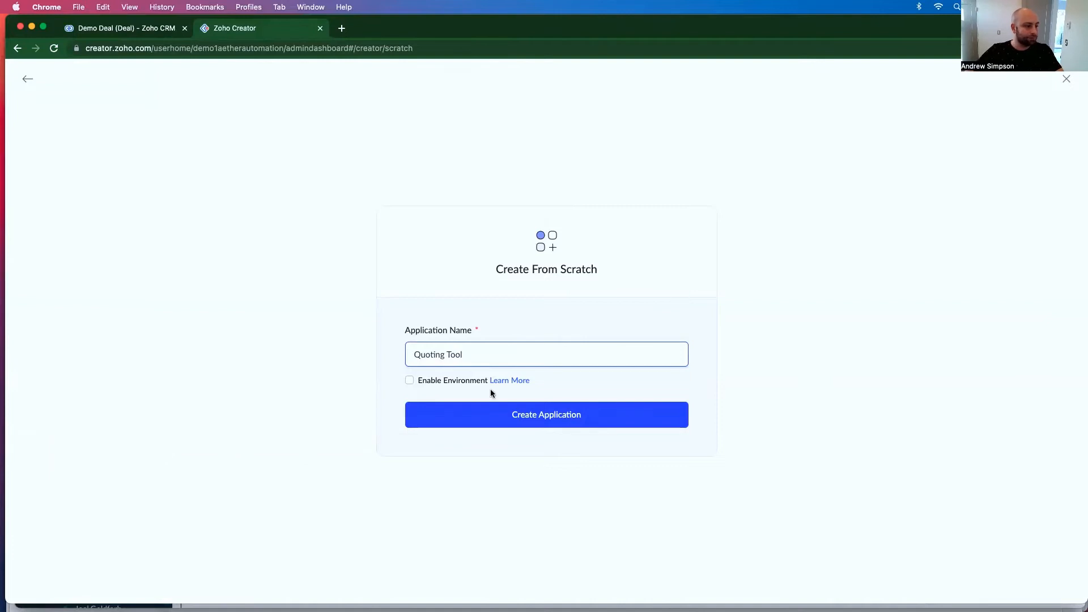
click(519, 413)
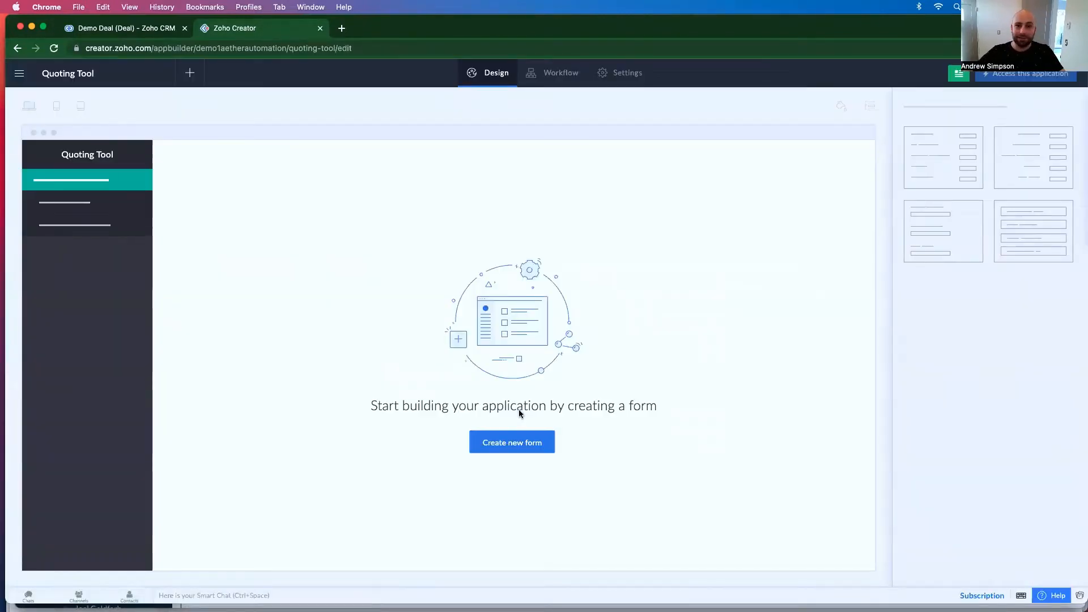
Create a form from scratch in the Quoting Tool application and name it Quote Form.
click(535, 442)
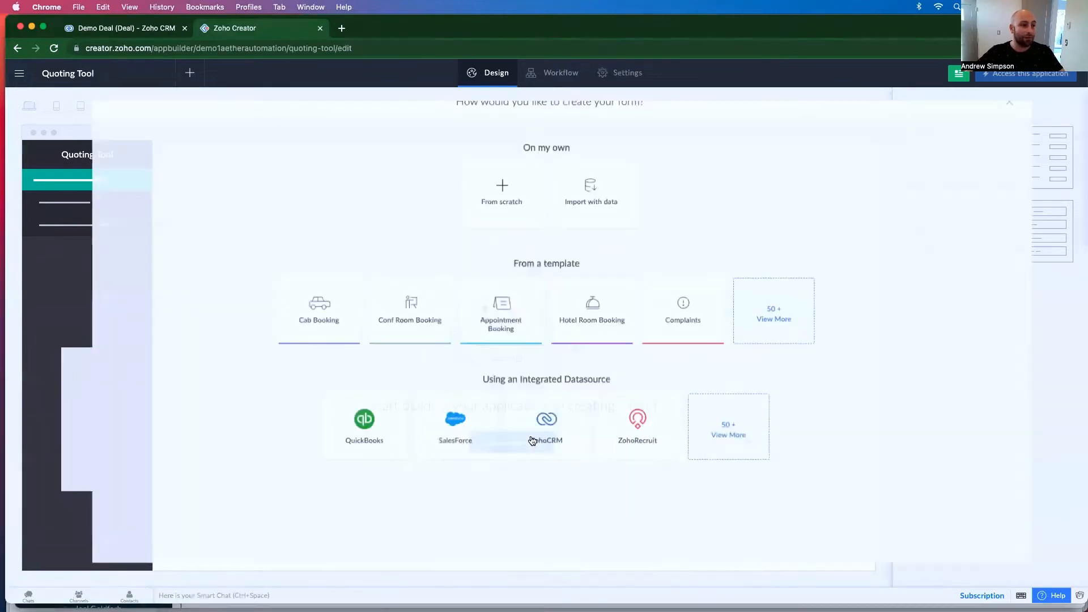
click(485, 193)
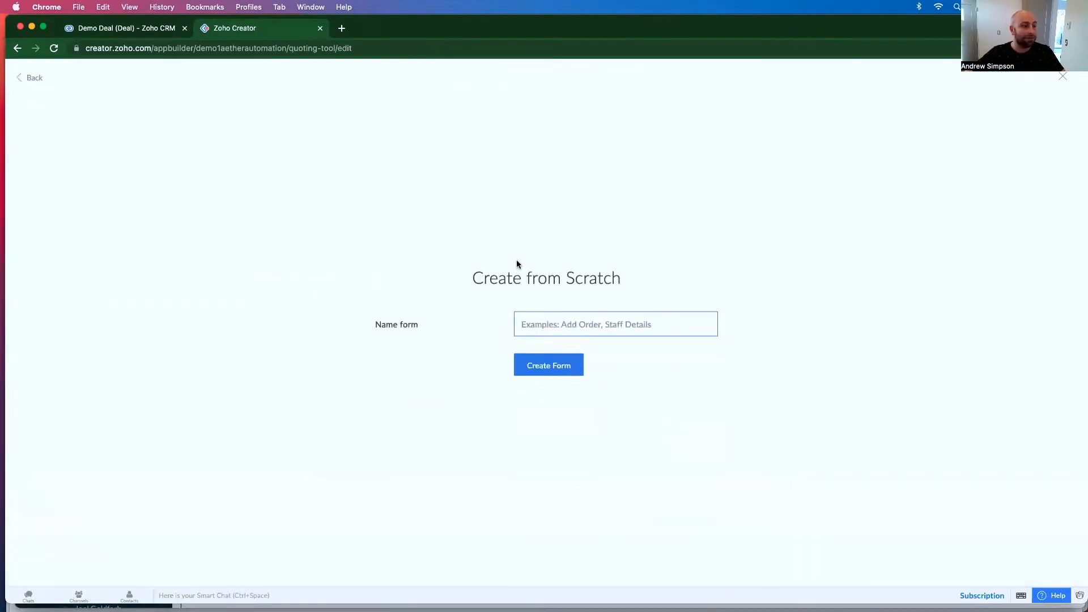
text(Quote Form)
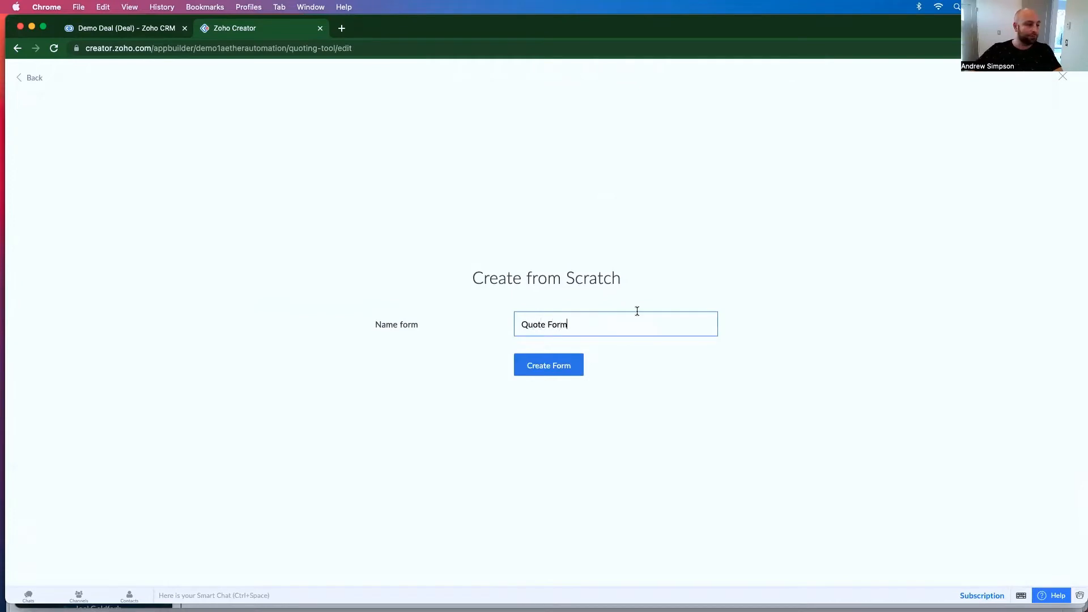
click(549, 362)
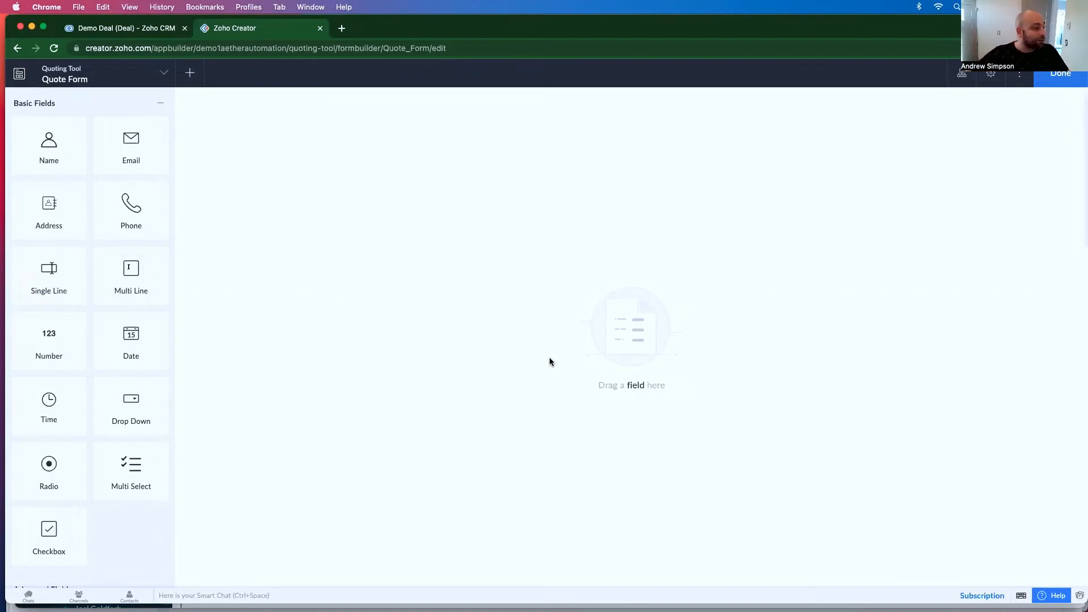
Add a Single Line field to the form and name it Deal ID.
drag(34, 284, 315, 141)
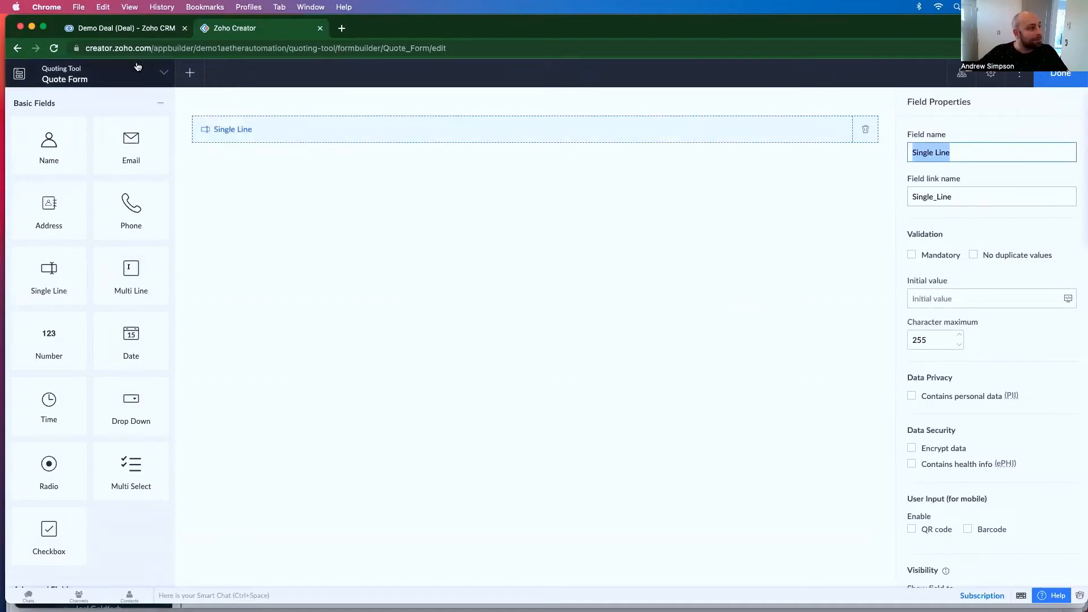
click(138, 30)
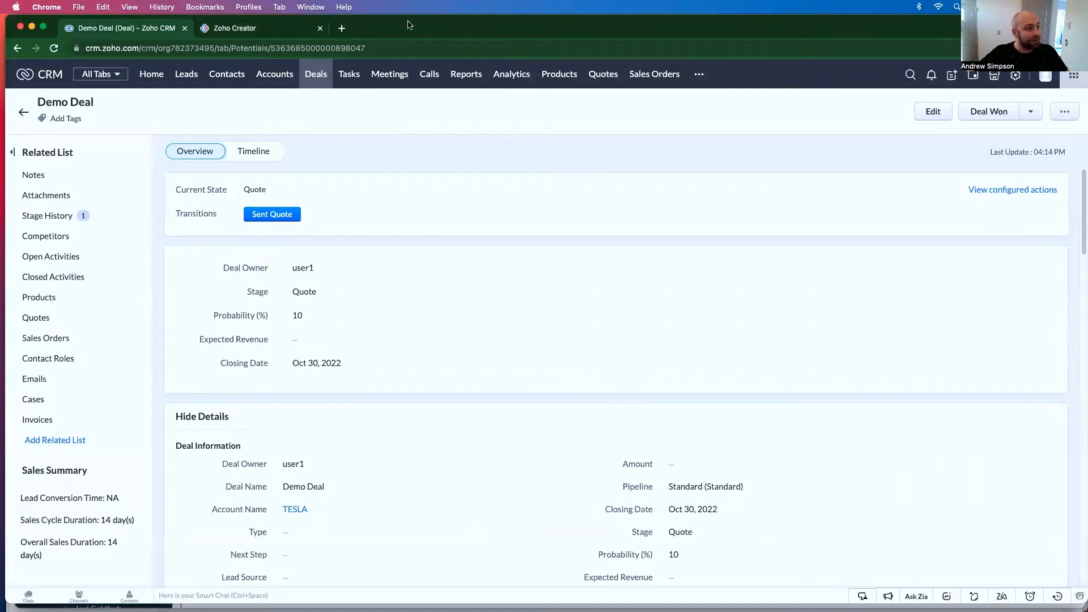
click(237, 33)
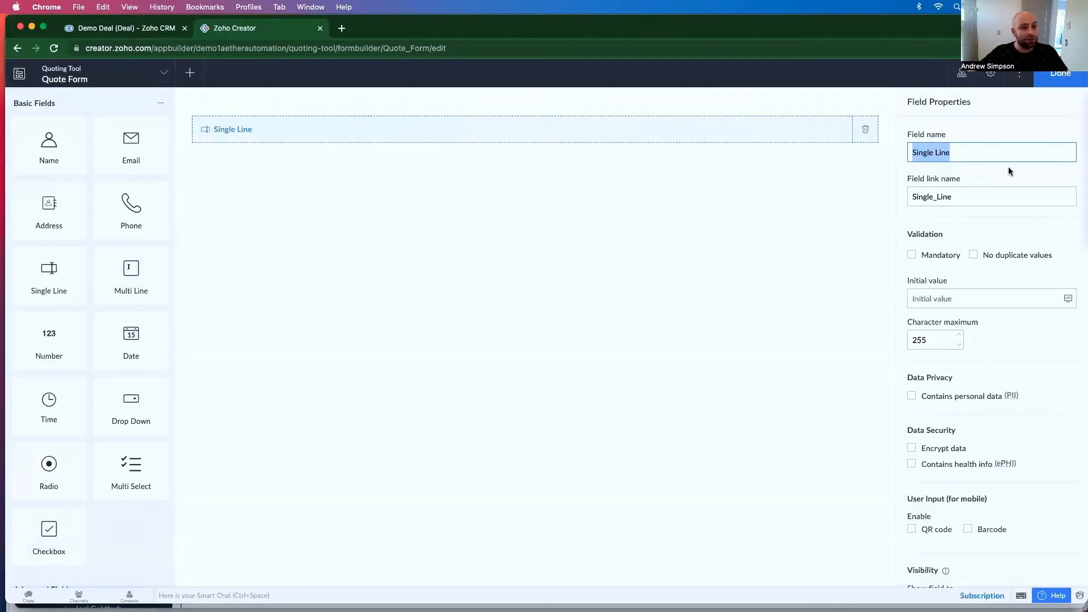
click(991, 156)
key(super+a)
text(Dea)
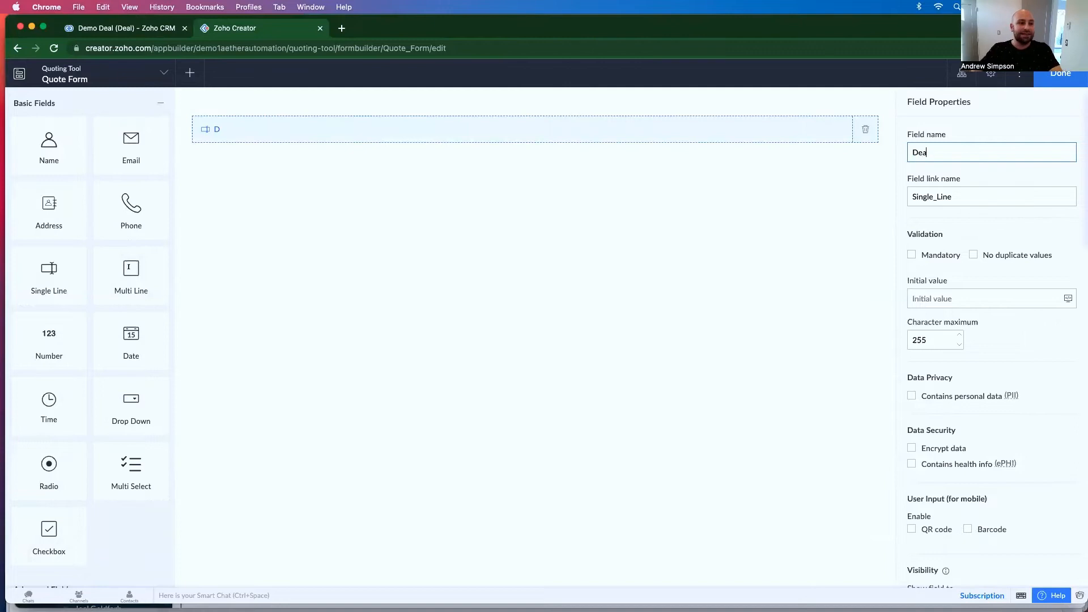
Try Admin Only visibility on the Deal ID field and set it back to Everyone.
scroll(963, 430, down, 5)
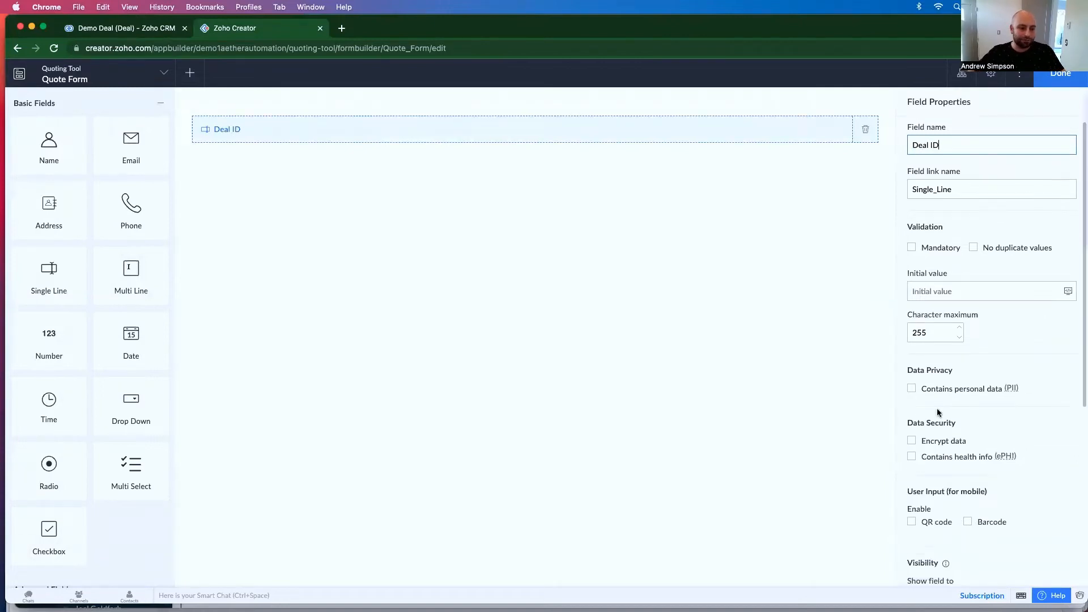
click(978, 478)
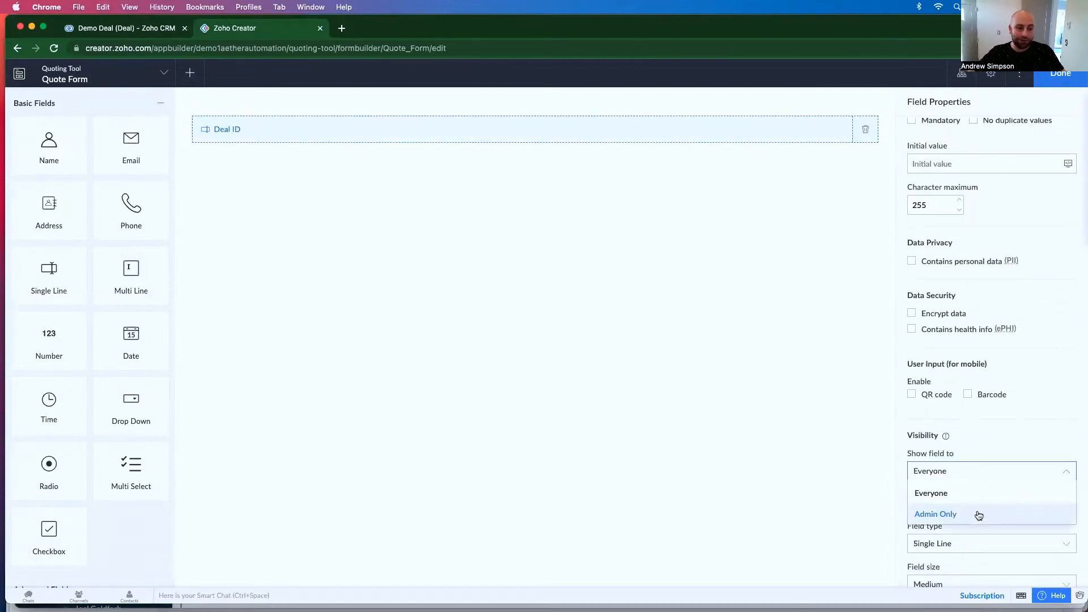
click(978, 515)
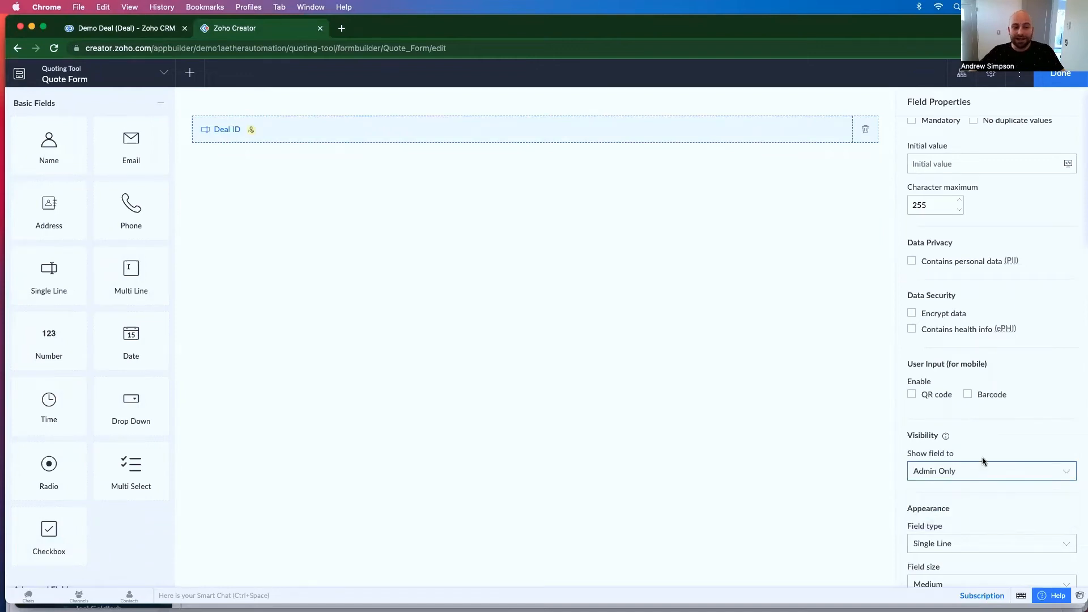
click(983, 471)
click(976, 491)
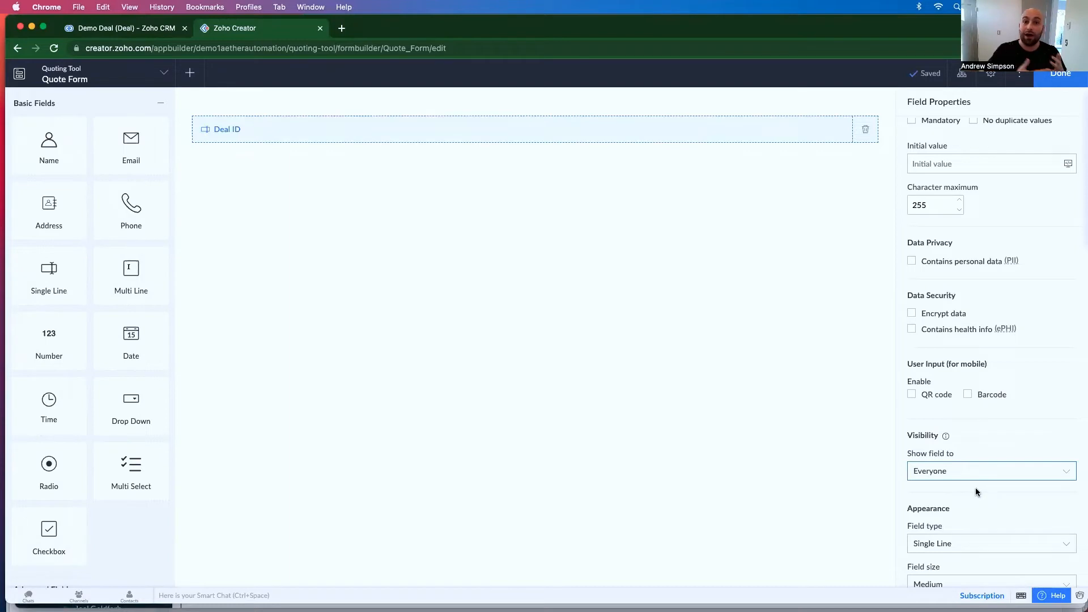
scroll(978, 487, up, 3)
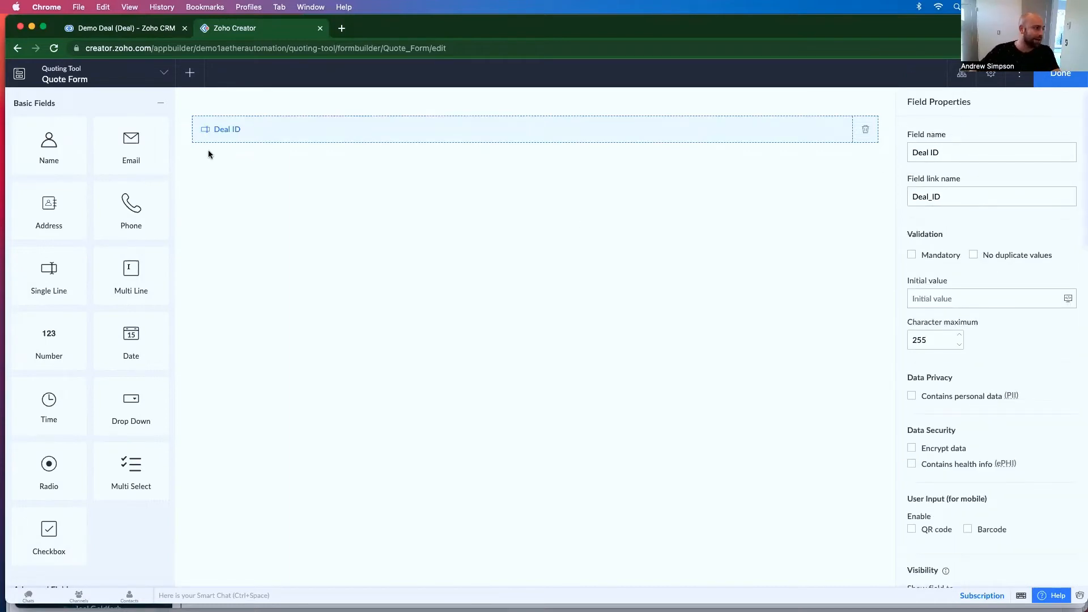
Add a second Single Line field below Deal ID and name it Deal Name.
drag(48, 274, 263, 174)
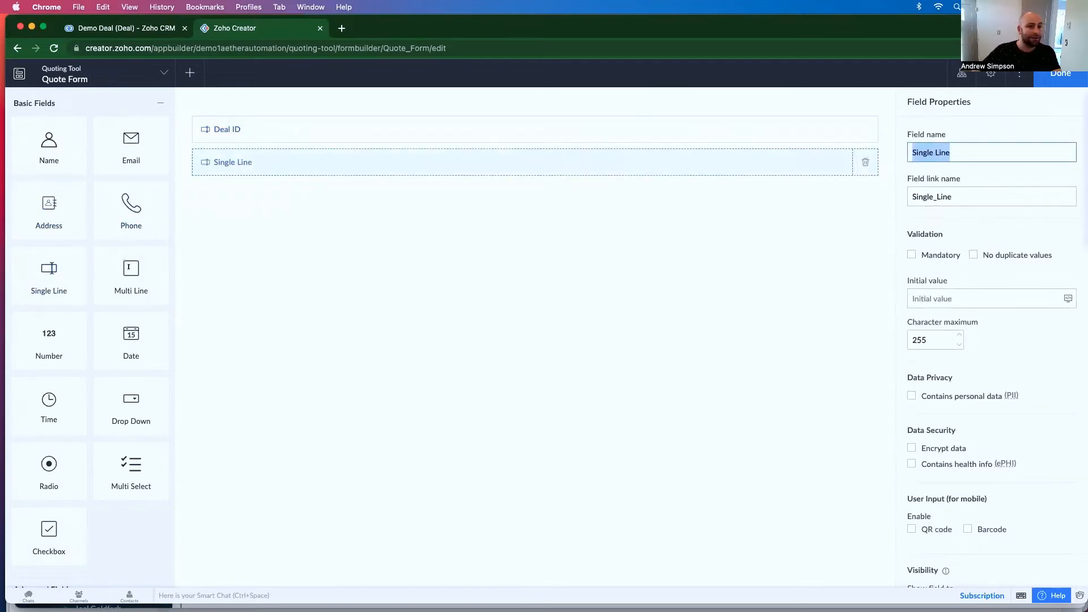
triple_click(997, 154)
text(Deal Name)
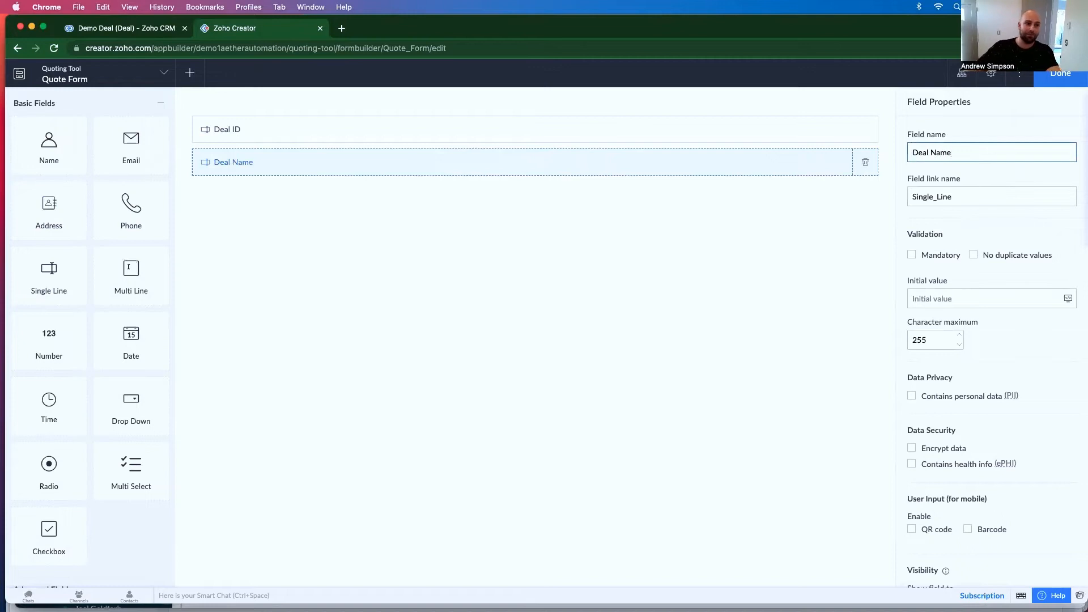
click(715, 229)
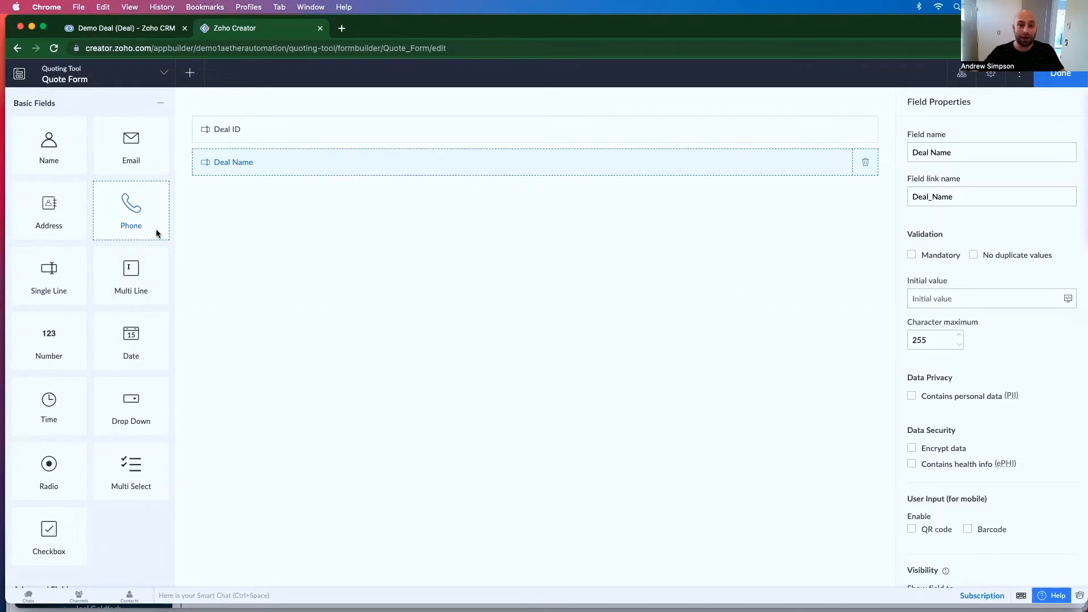
Add a Drop Down field below Deal Name and name it Concrete Grade.
drag(121, 400, 300, 217)
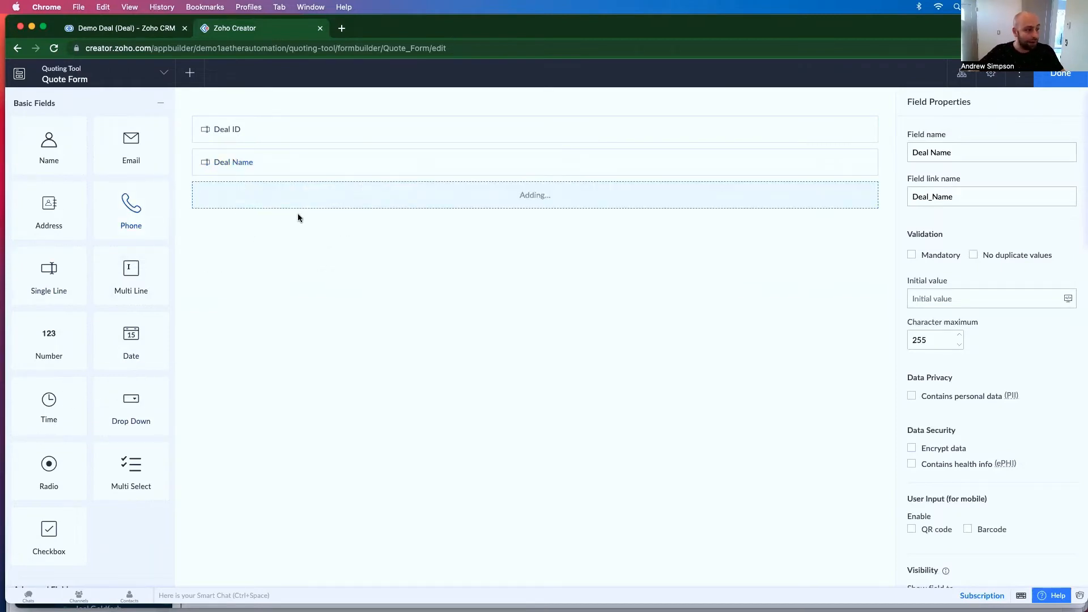
triple_click(997, 148)
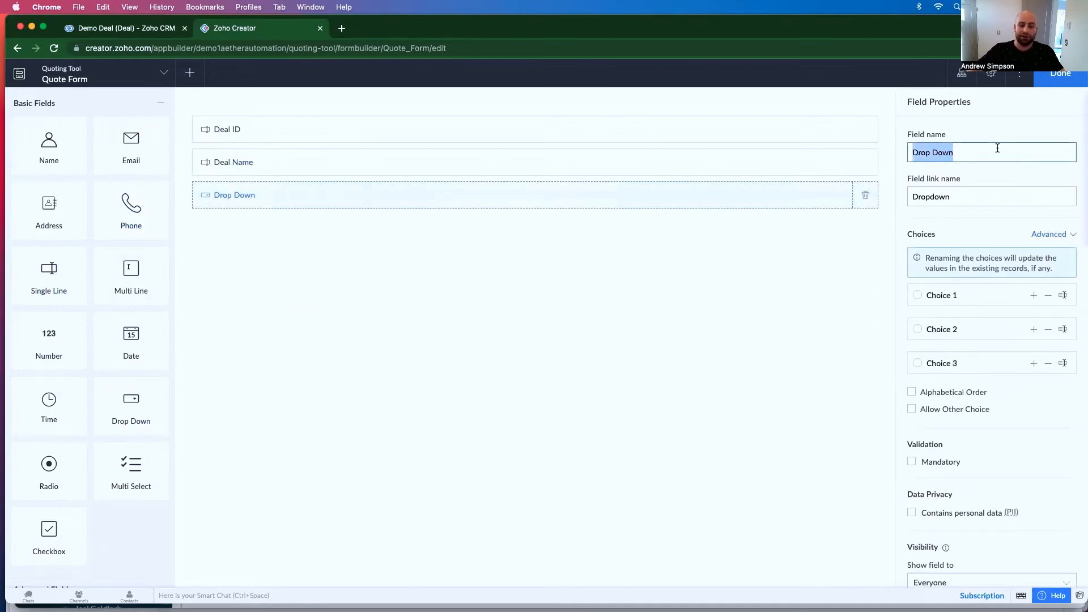
text(Concrete)
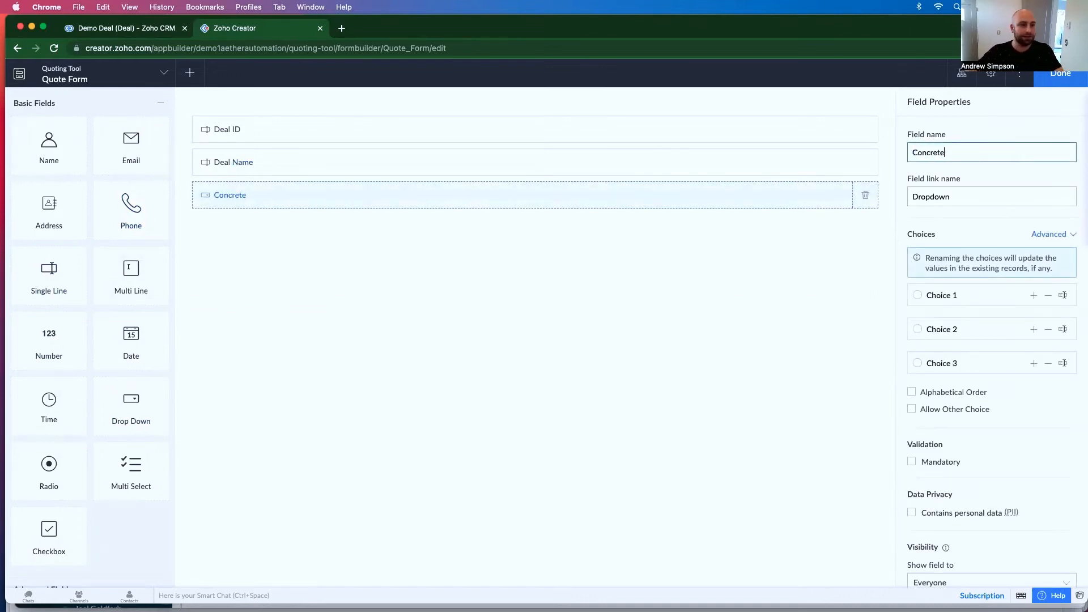
text( Grade)
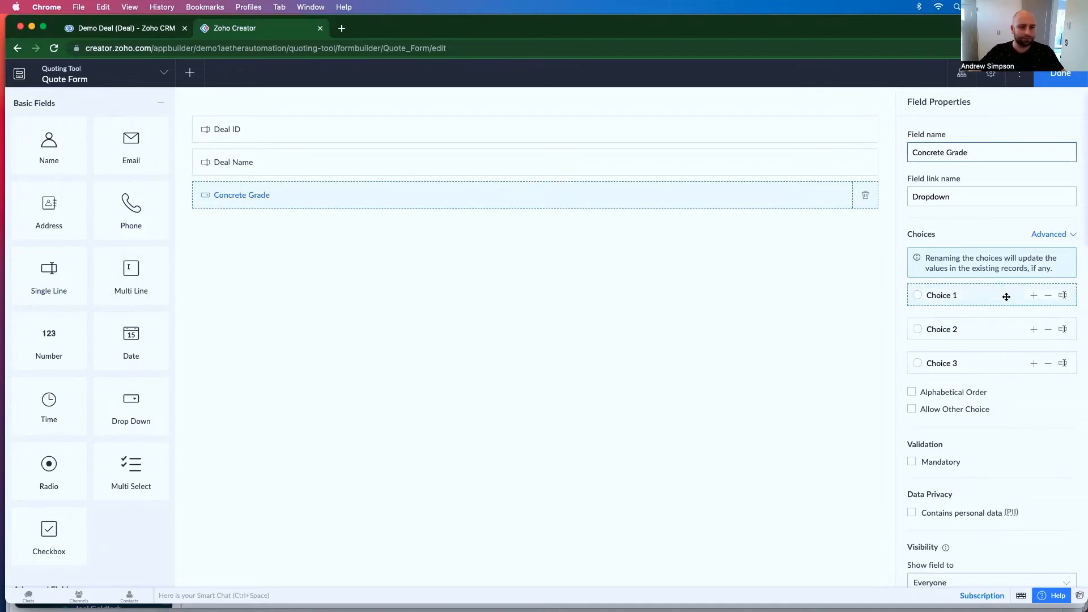
Rename the three Concrete Grade choices to Rocky, Blended and Smooth.
click(1068, 296)
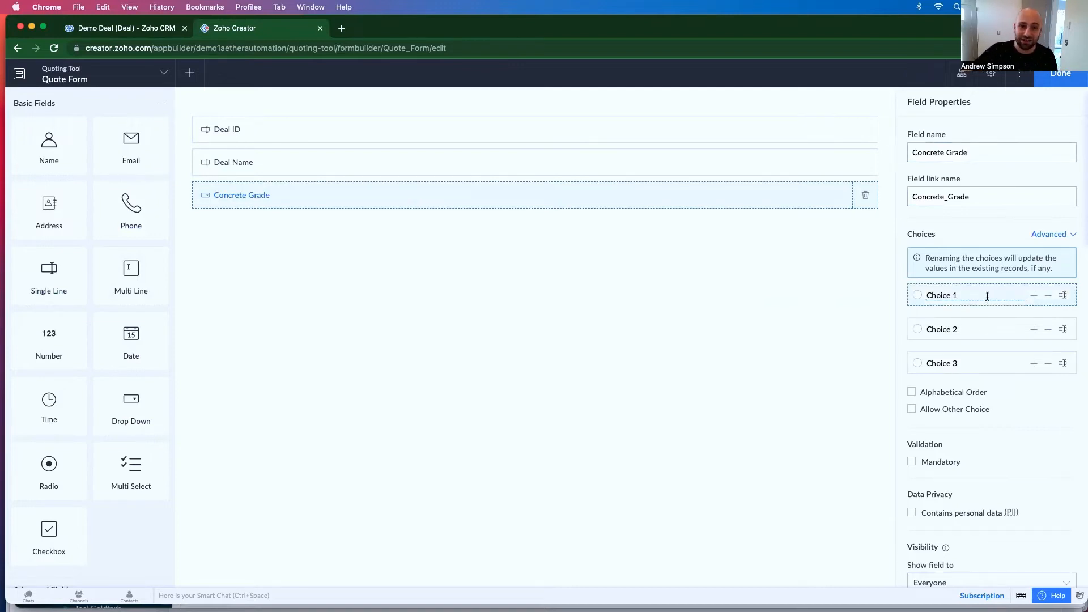
drag(924, 297, 956, 296)
click(957, 294)
key(super+a)
text(R)
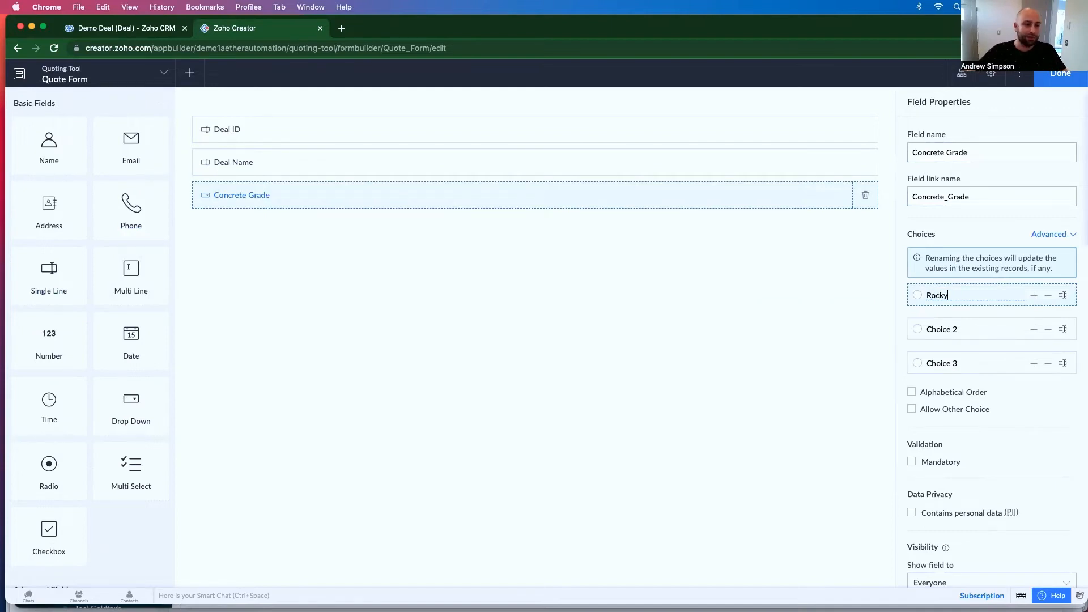
click(958, 328)
key(super+a)
text(Blen)
click(937, 352)
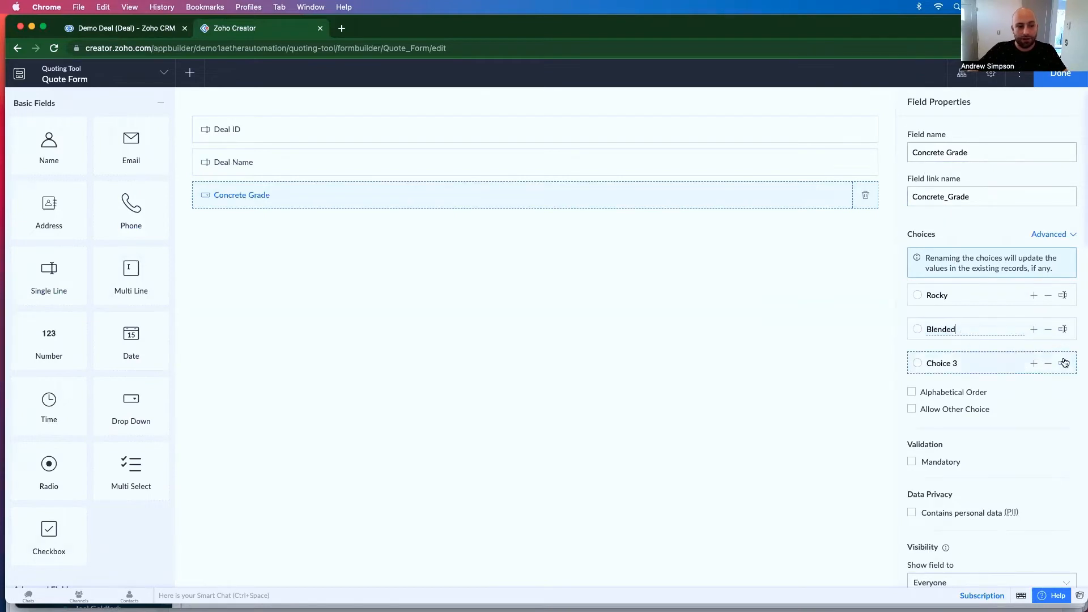
key(super+a)
text(Smoo)
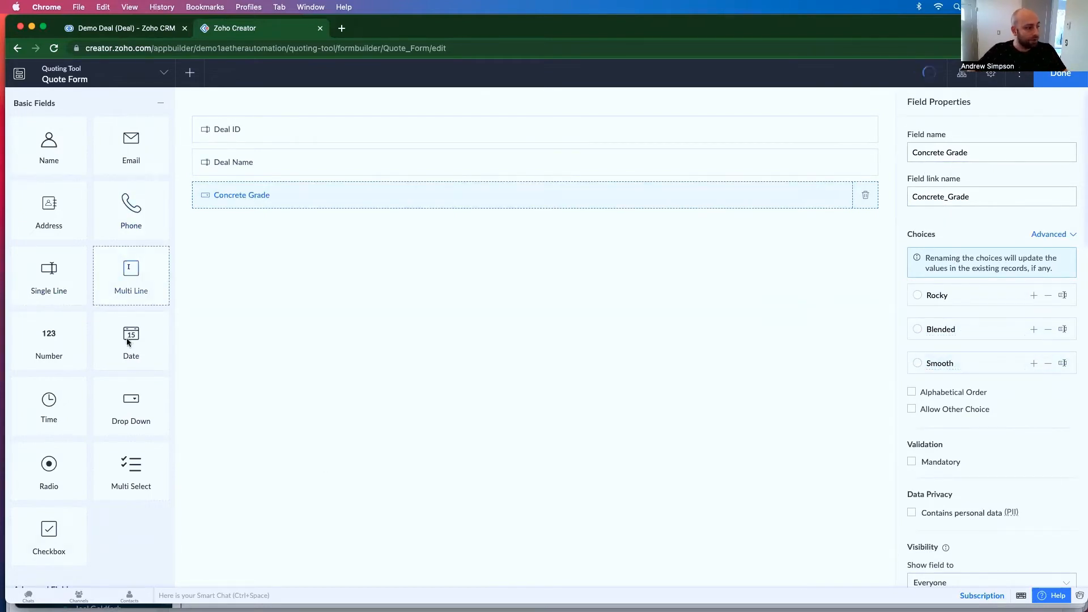
Add a Drop Down field named Finishing below Concrete Grade and remove its first choice.
drag(141, 401, 488, 251)
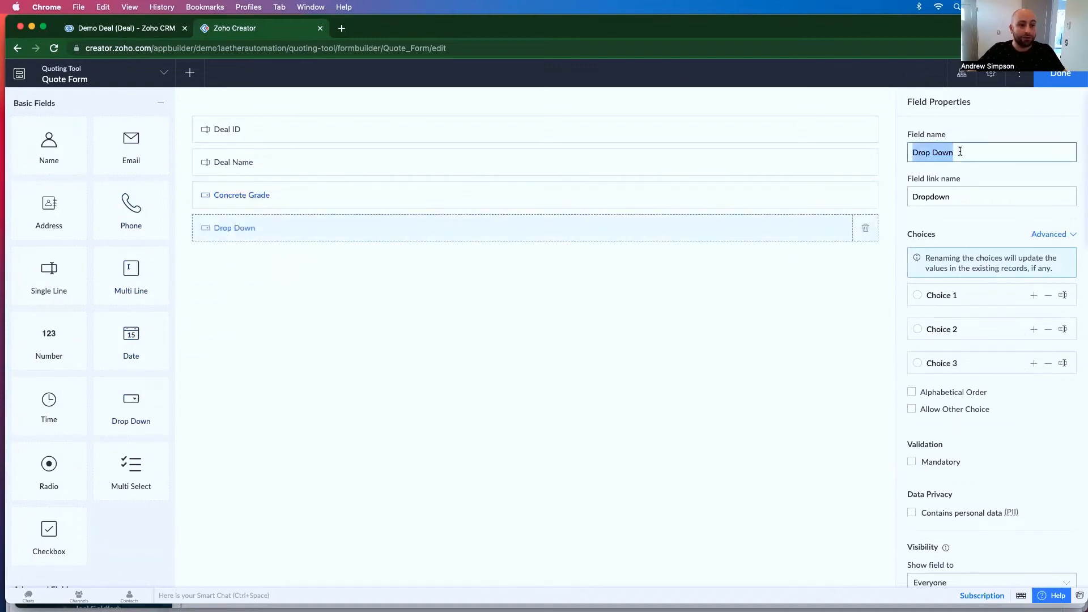
text(Finishing)
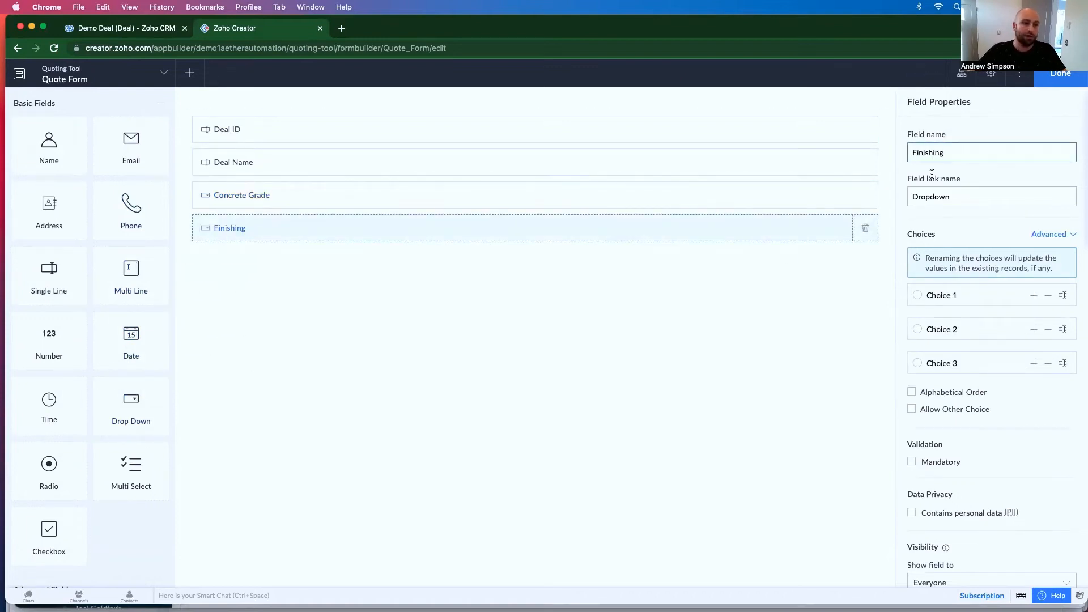
click(1048, 296)
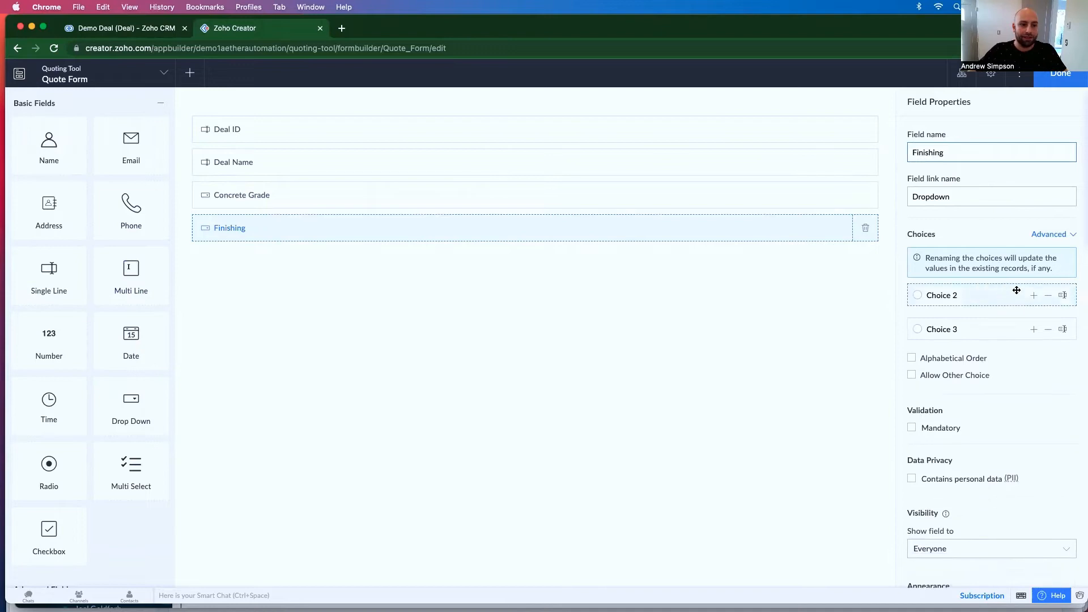
Rename the two remaining Finishing choices to Aggregate and Smooth.
triple_click(950, 295)
text(Aggrigate)
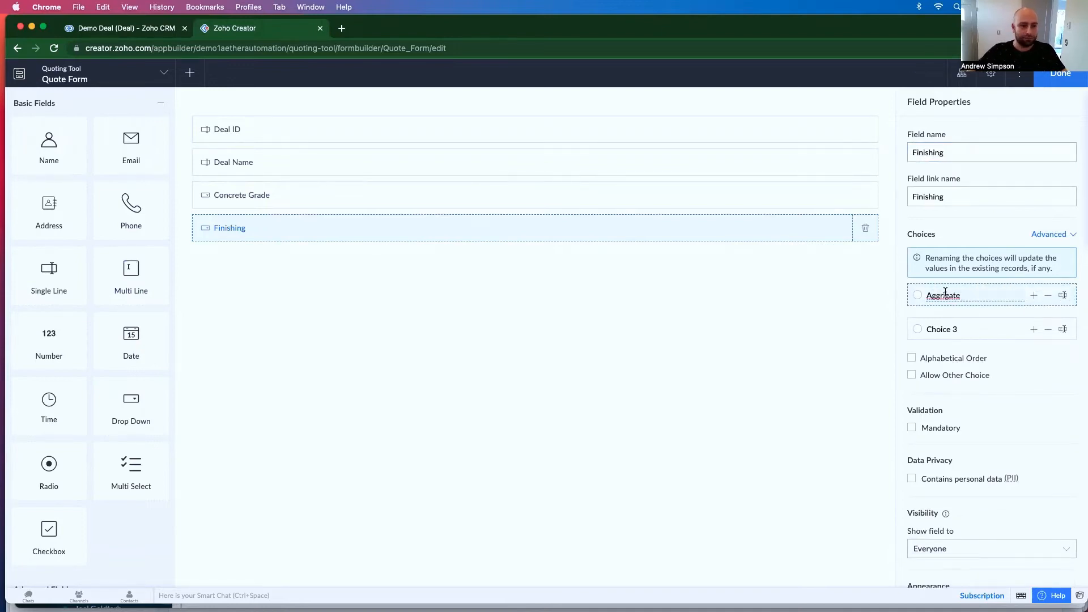
right_click(945, 292)
click(963, 300)
click(960, 336)
key(super+a)
text(Smoo)
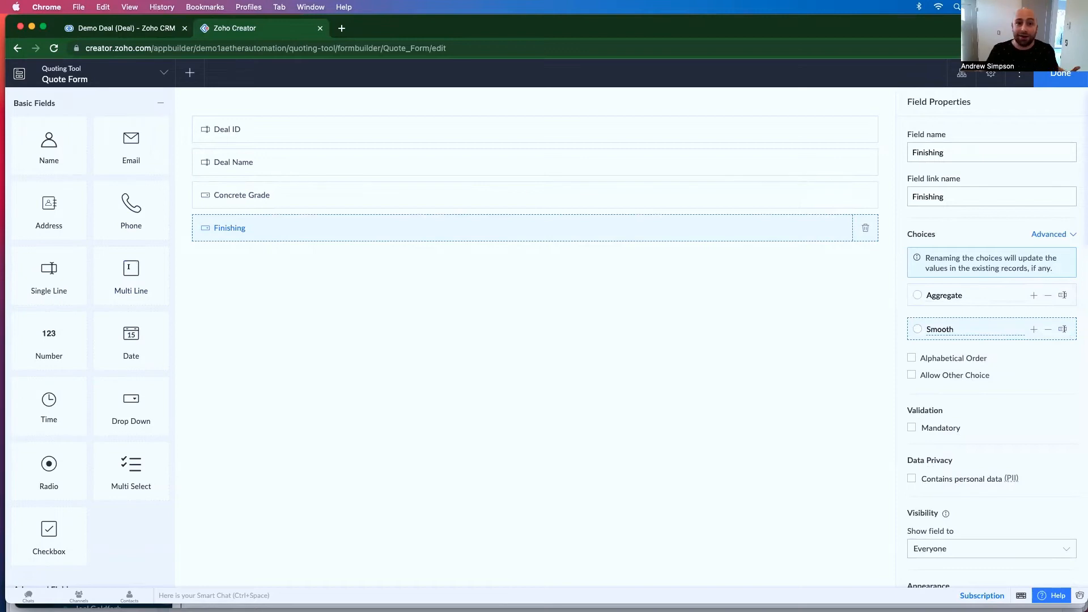
click(614, 363)
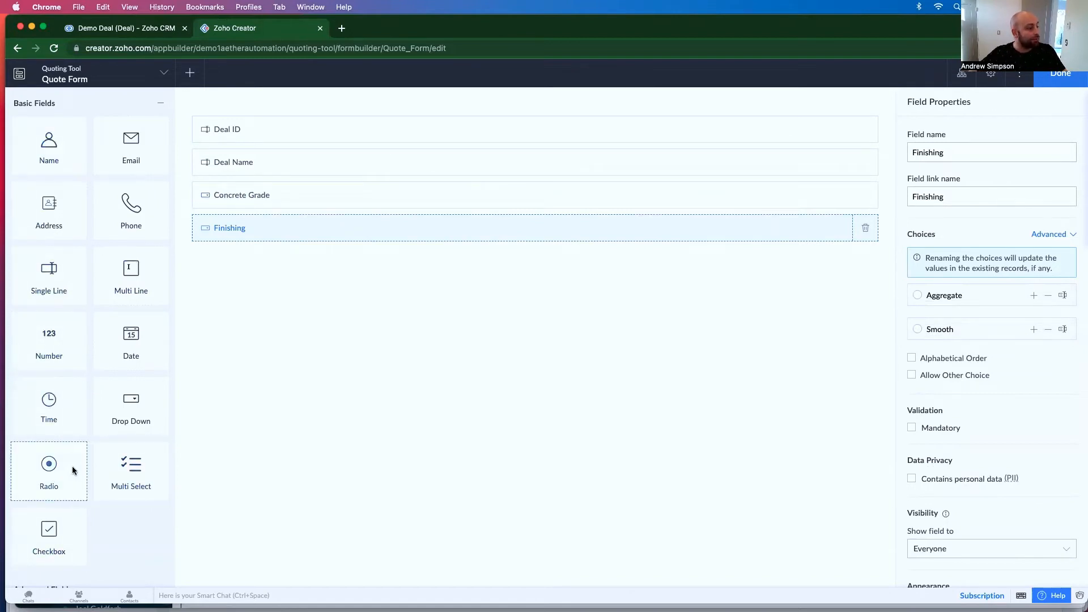
Add a Number field below Finishing and name it Square Feet.
scroll(71, 473, down, 2)
drag(49, 284, 301, 265)
drag(61, 294, 361, 309)
double_click(983, 147)
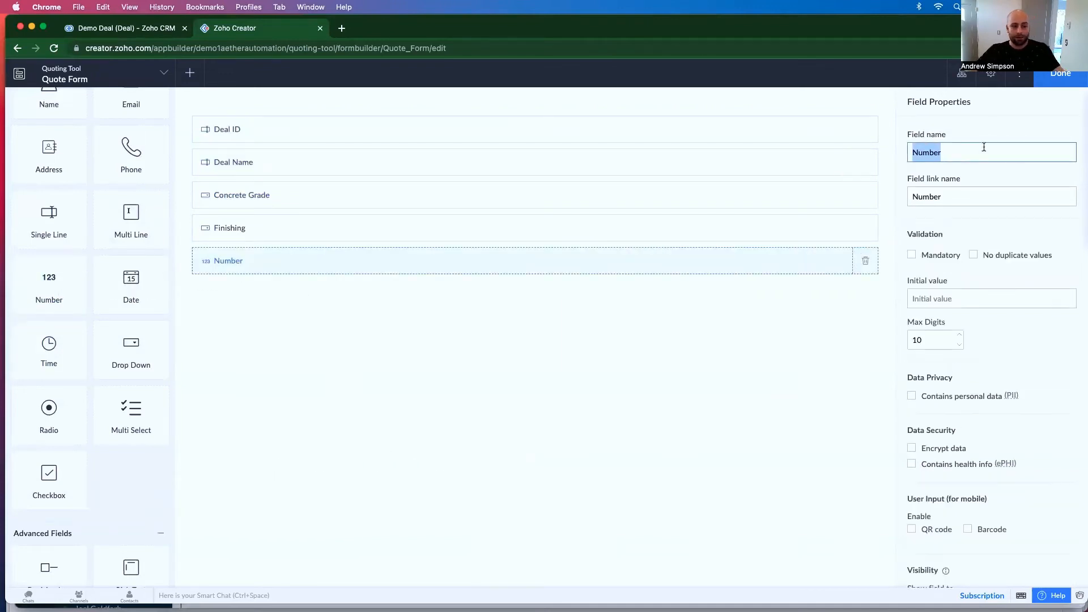
text(S)
text(quare)
text( Feeet)
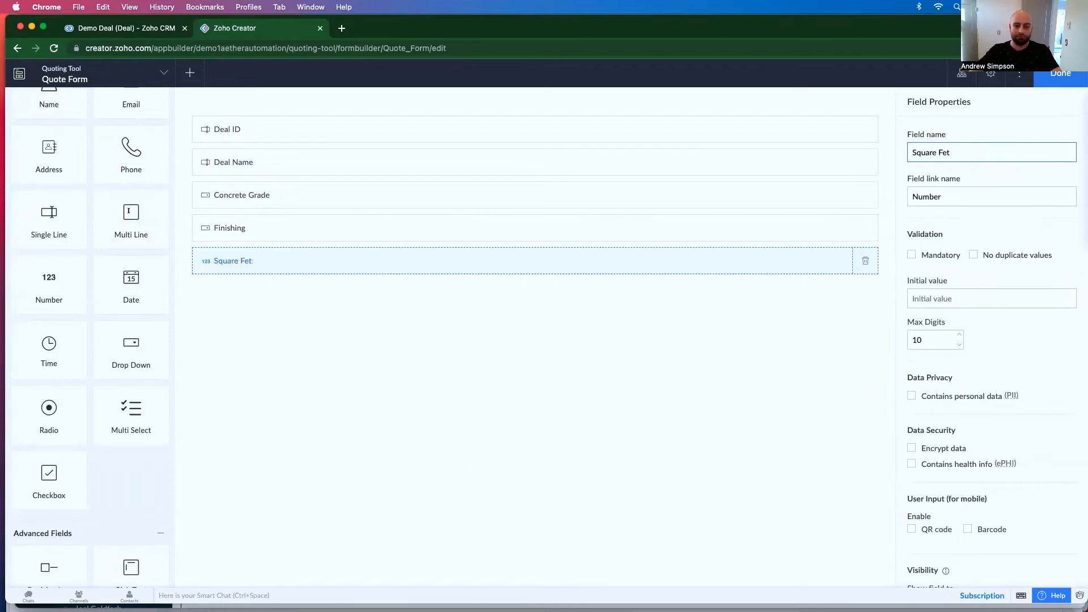
click(769, 359)
click(972, 194)
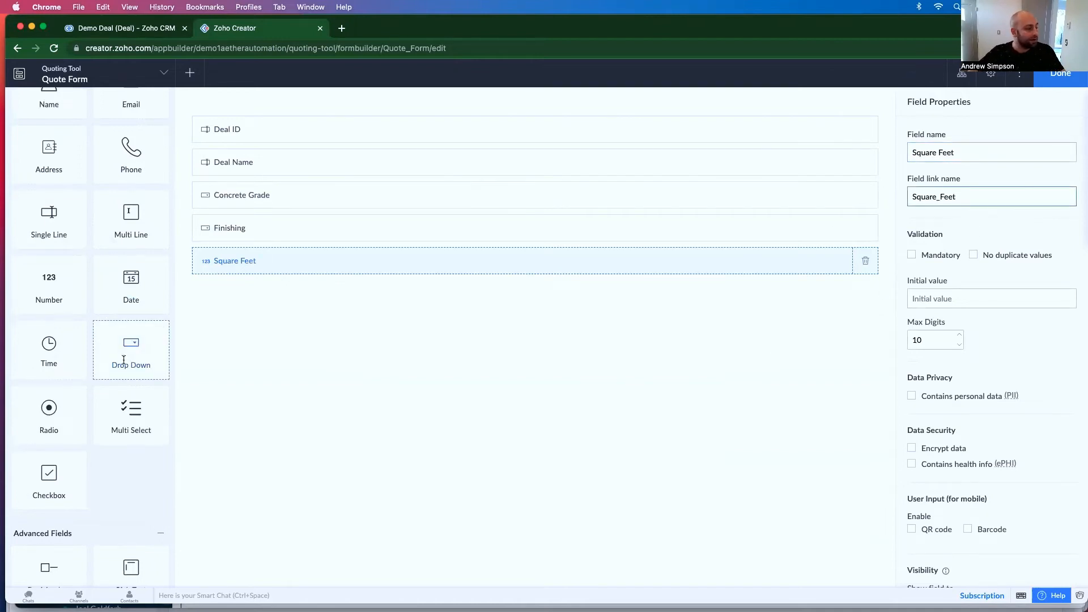
Add a Section below Square Feet and name it Pricing.
scroll(139, 386, down, 9)
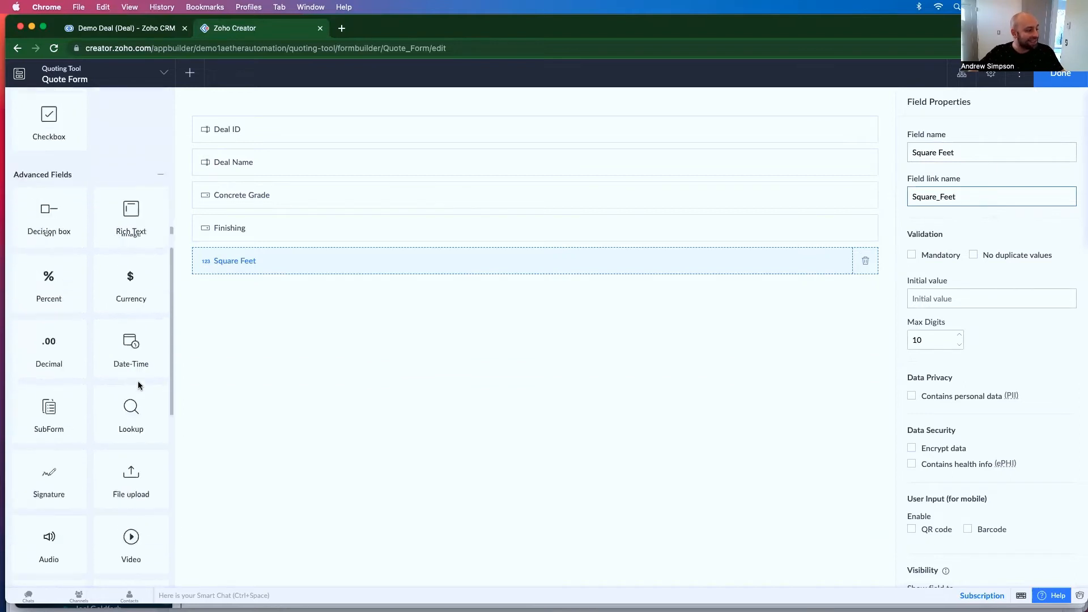
drag(49, 303, 352, 299)
click(959, 153)
text(Pr)
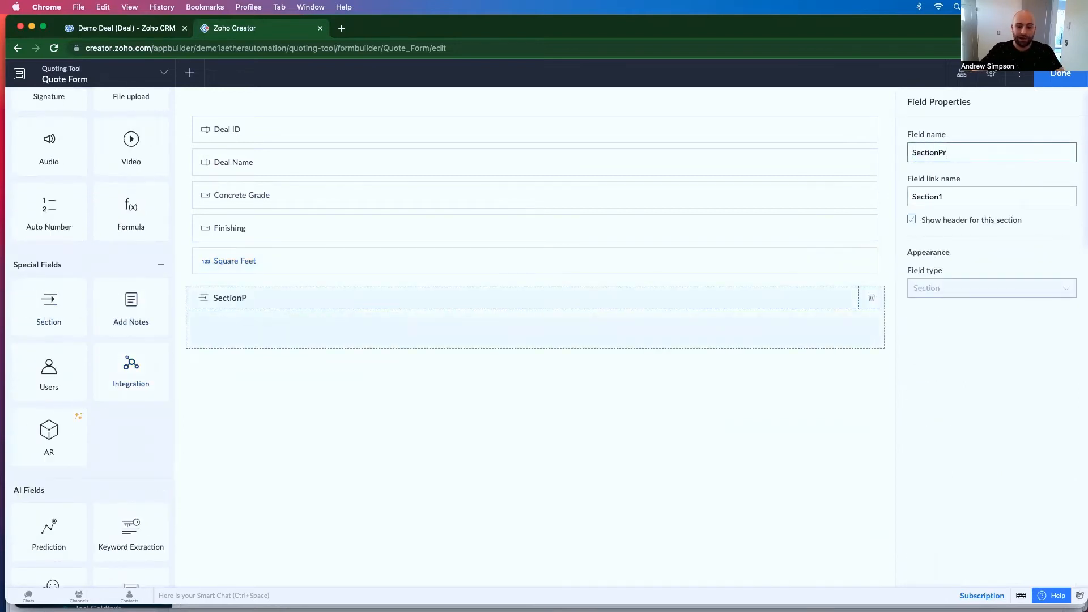
text(icing)
key(super+a)
text(Pricing)
click(912, 220)
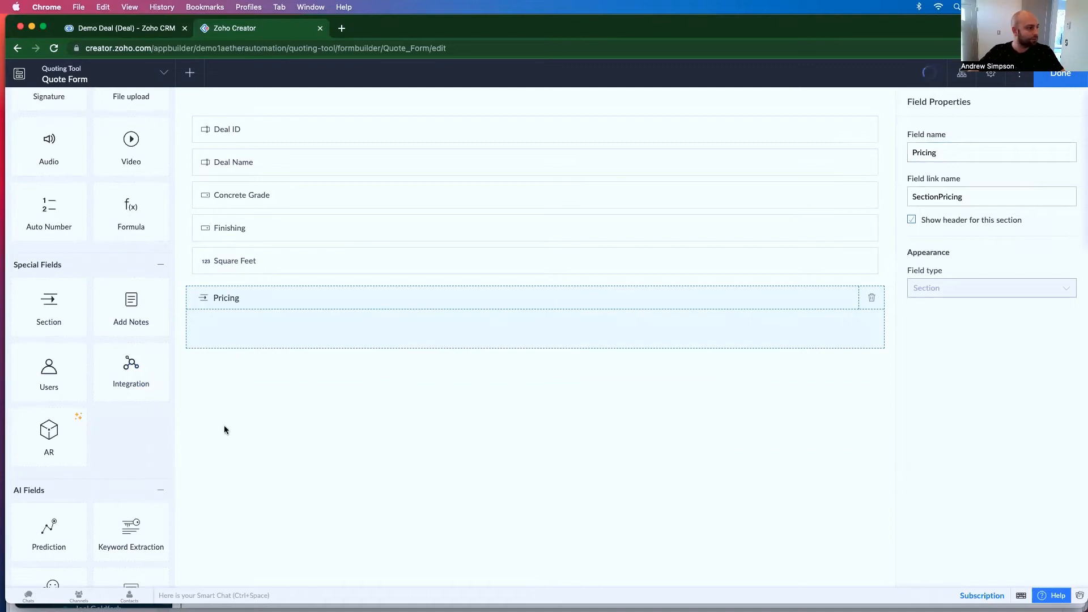
Add a Currency field inside the Pricing section and name it Sub Total.
scroll(97, 317, up, 6)
scroll(79, 374, up, 8)
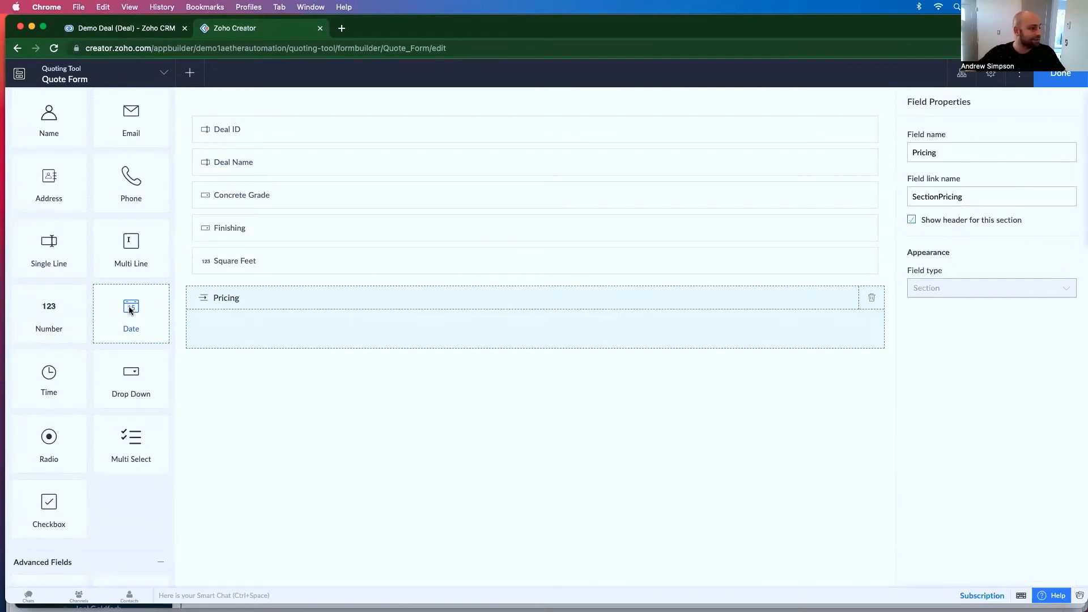
scroll(129, 309, down, 7)
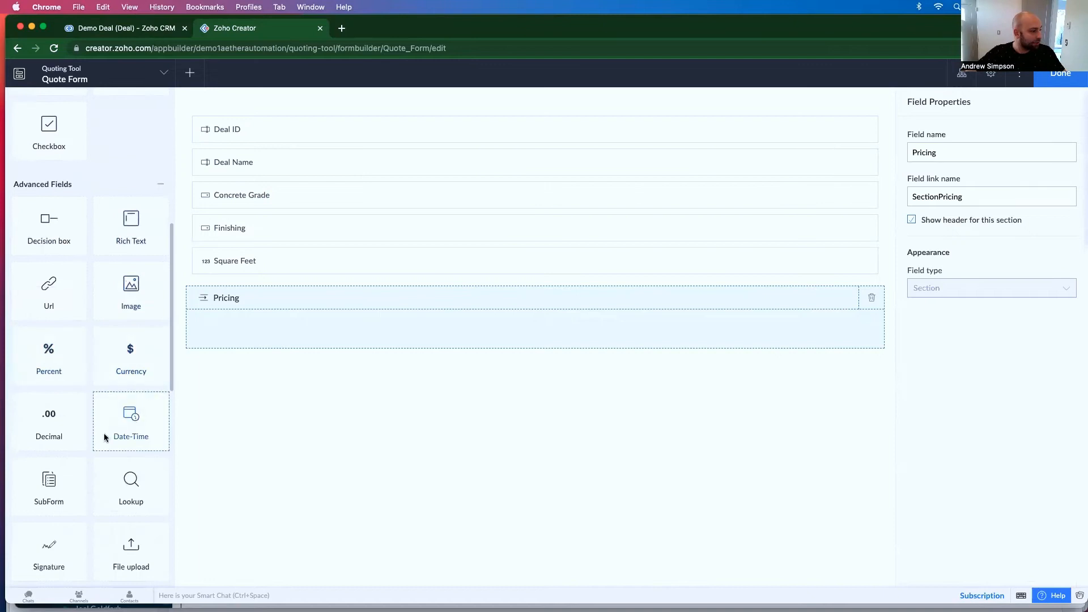
scroll(113, 439, down, 1)
drag(124, 333, 331, 362)
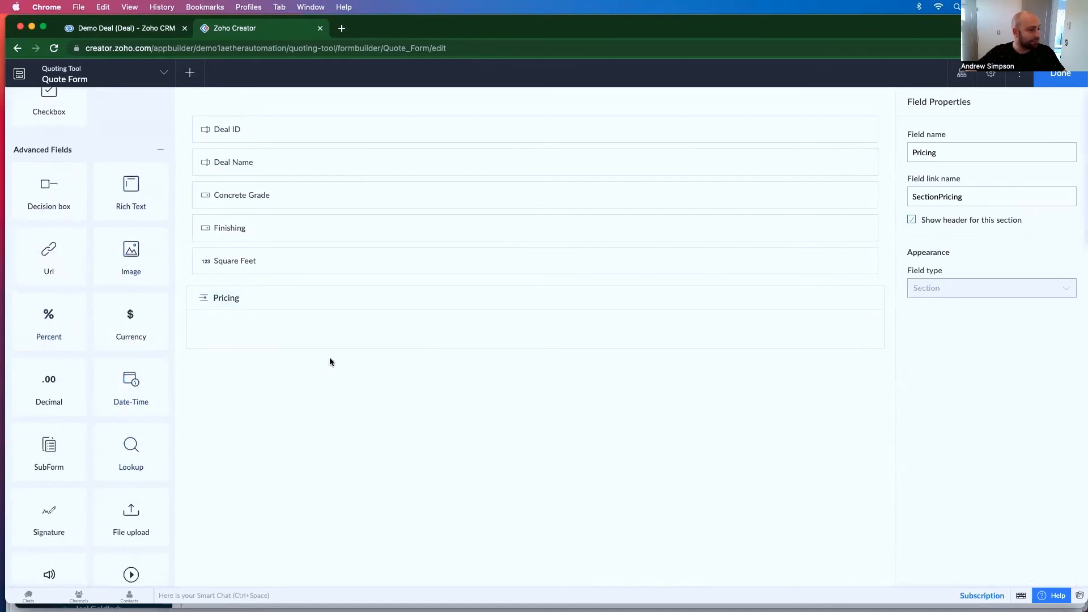
text(Sub Total)
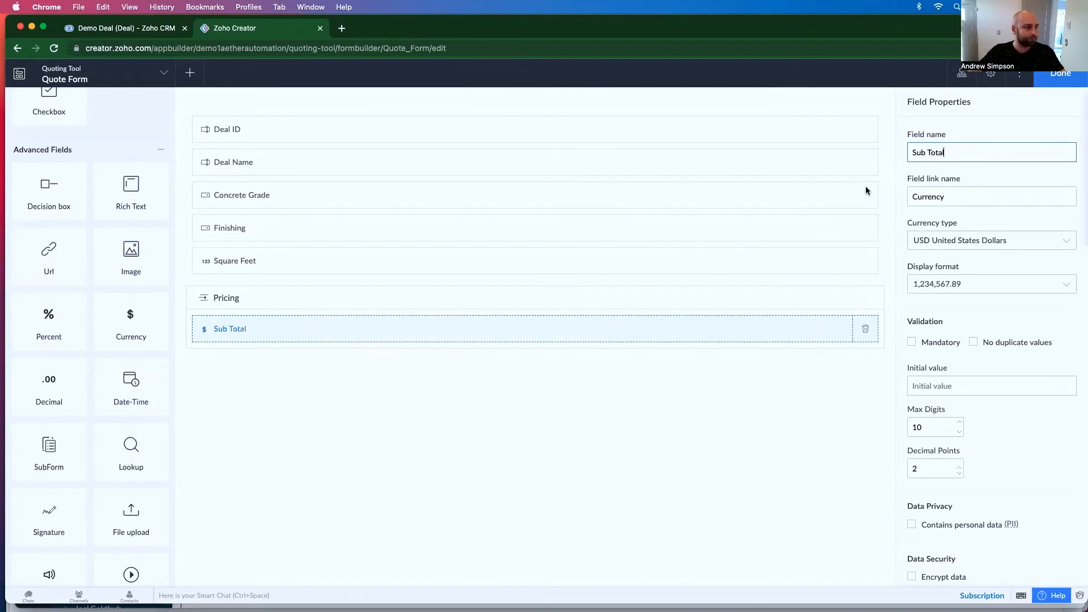
Add a second Currency field below Sub Total and name it Taxes.
drag(134, 339, 284, 357)
text(Taxes)
click(762, 445)
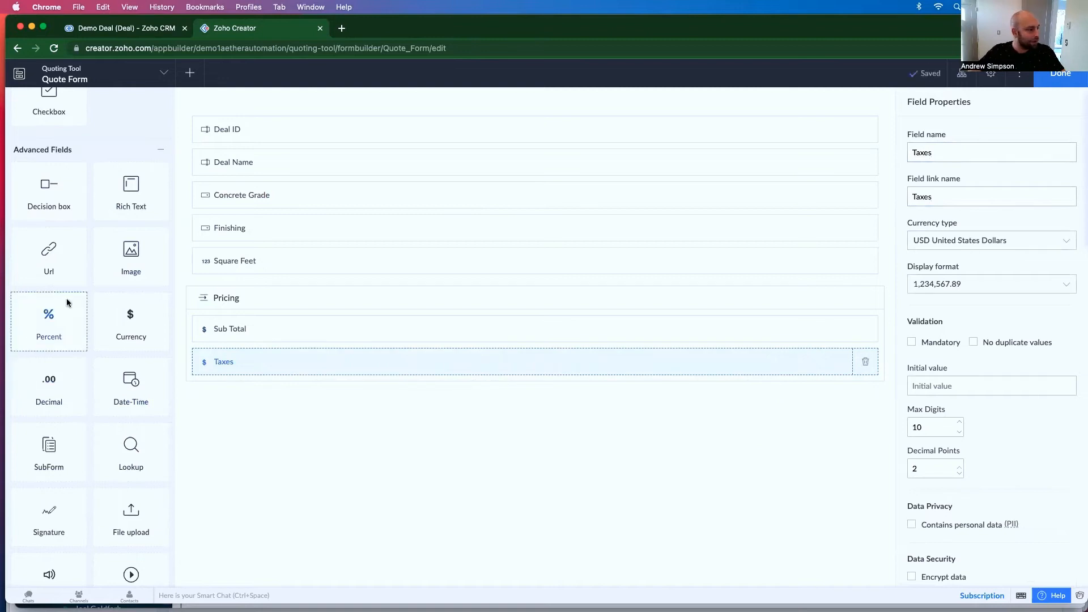
Add a third Currency field below Taxes, name it Total, and finish editing the form.
drag(132, 320, 326, 381)
double_click(999, 156)
text(Total)
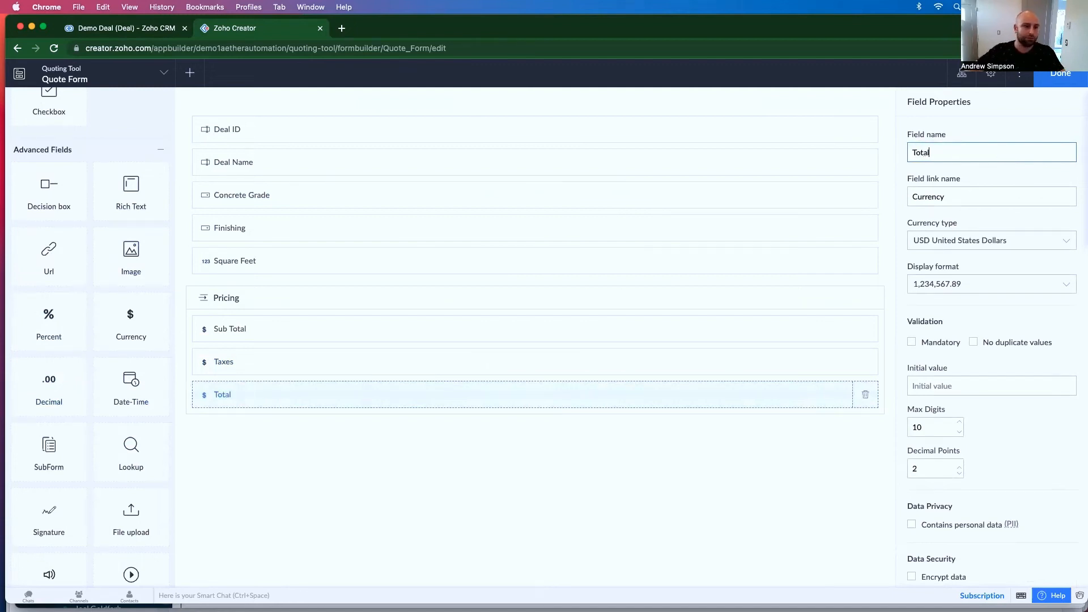
click(760, 439)
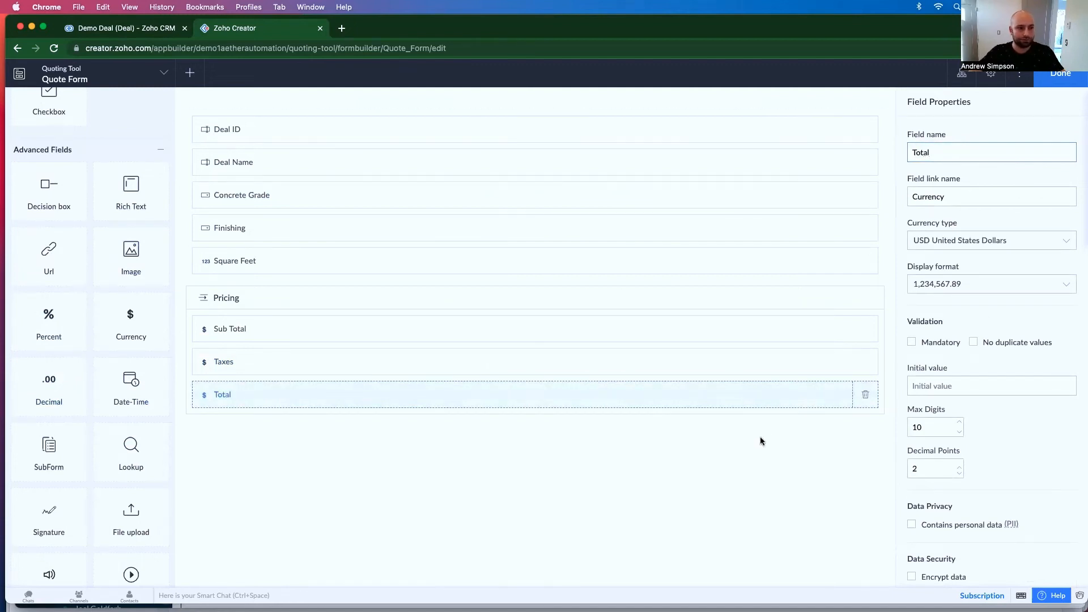
click(1040, 84)
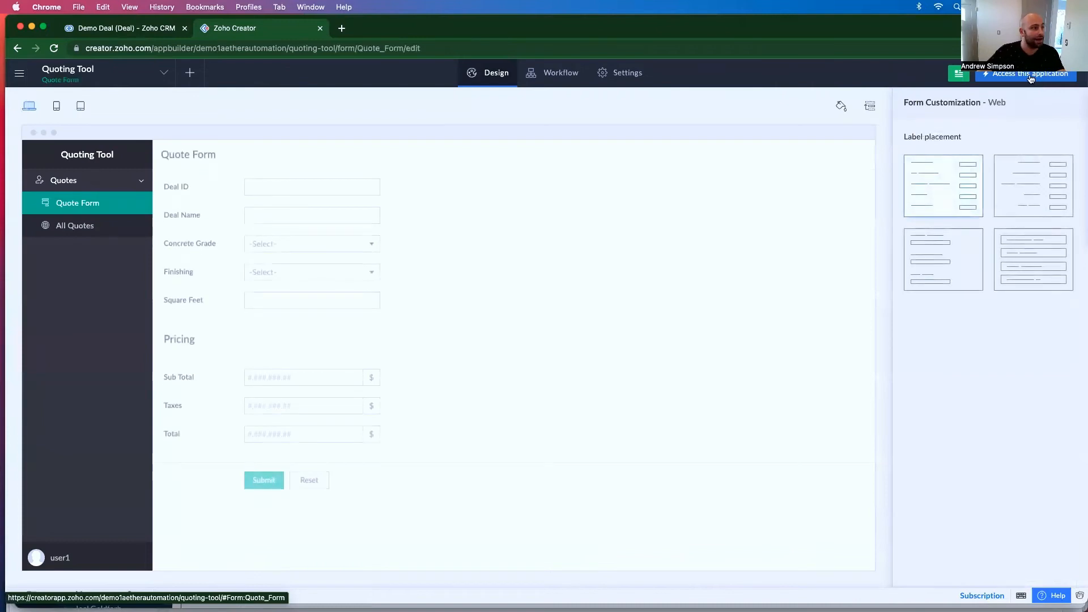
Open the live Quoting Tool application and copy the Quote Form's web address.
click(1030, 79)
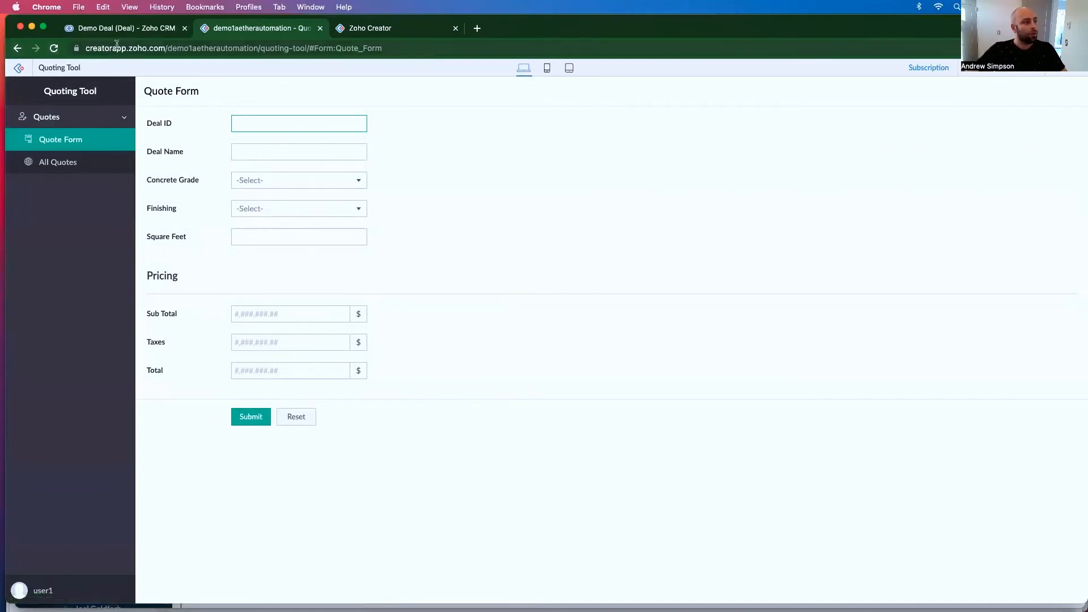
click(333, 52)
key(super+c)
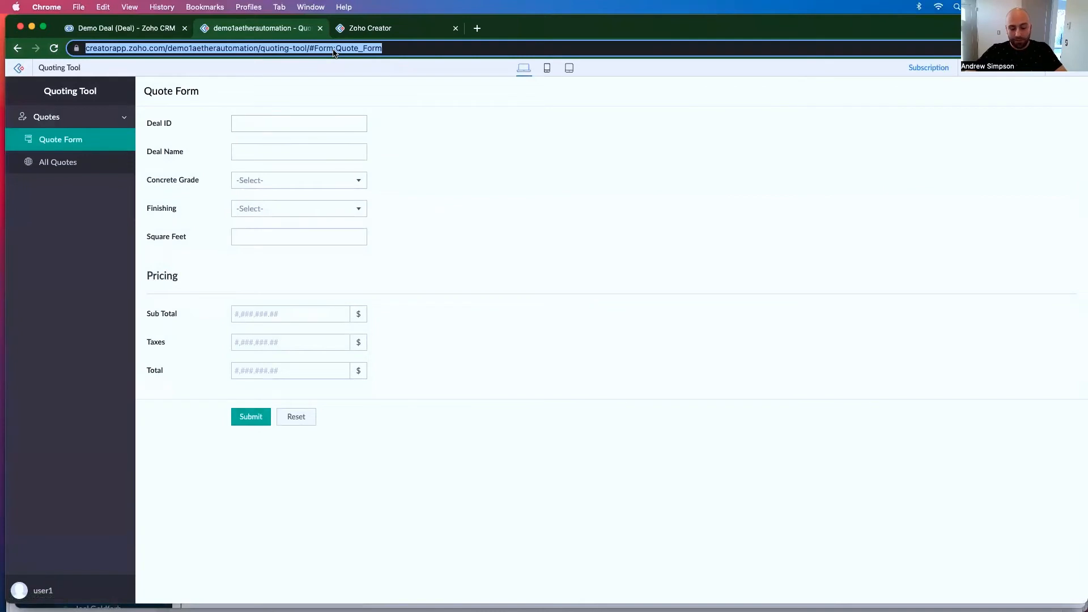
Switch to the Demo Deal in Zoho CRM and start a new Deals button named Create Quote, placed on the View Page.
click(136, 26)
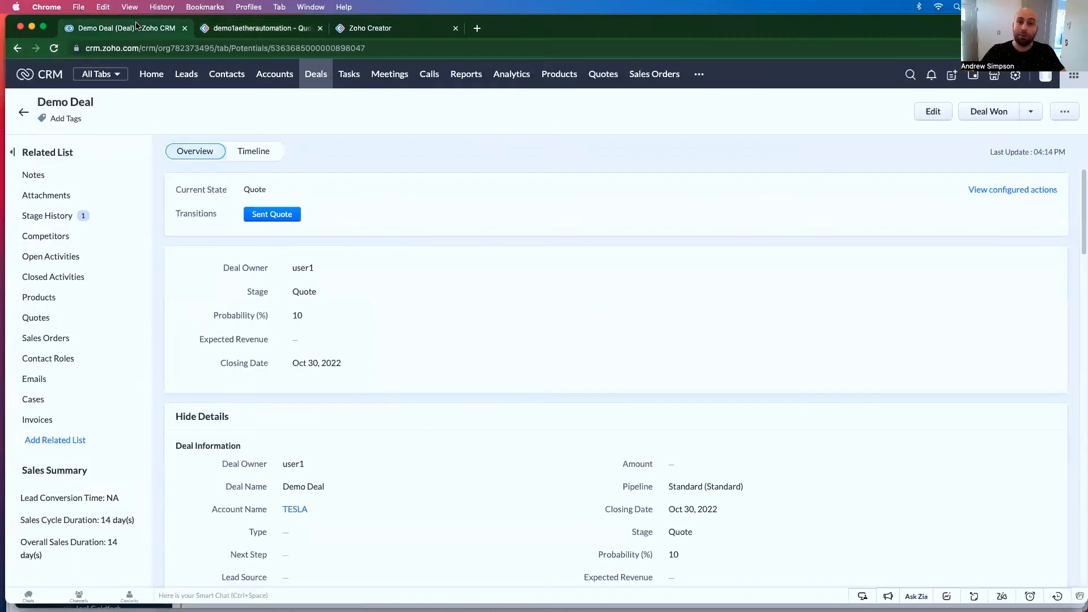
click(1031, 112)
click(997, 191)
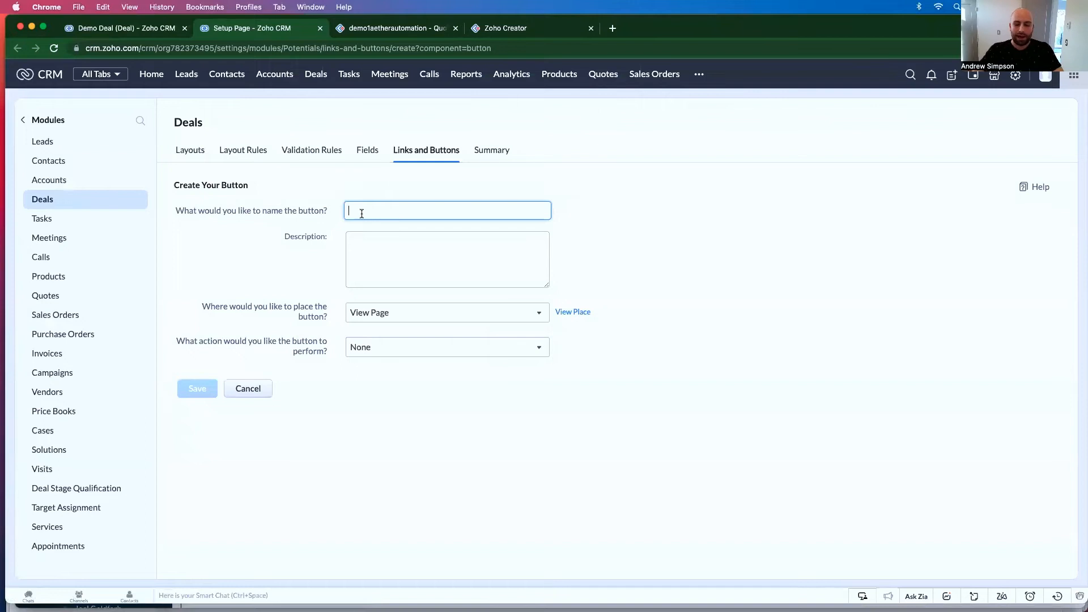
text(Create Quote)
click(423, 313)
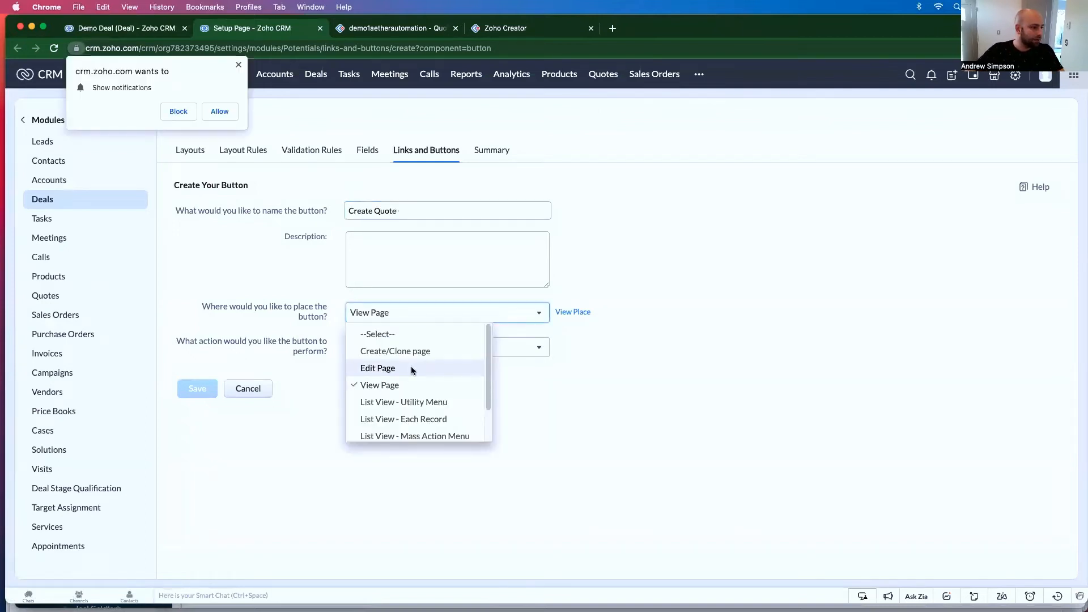
Try Open a Web Tab as the Create Quote button's action and list the selectable web tabs.
click(482, 348)
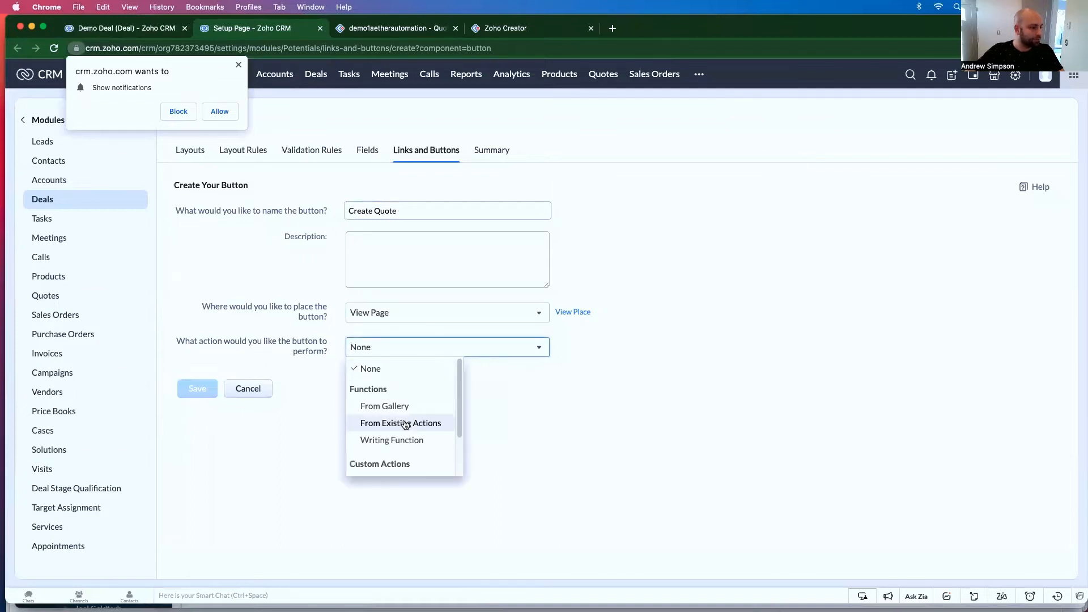
scroll(422, 429, down, 2)
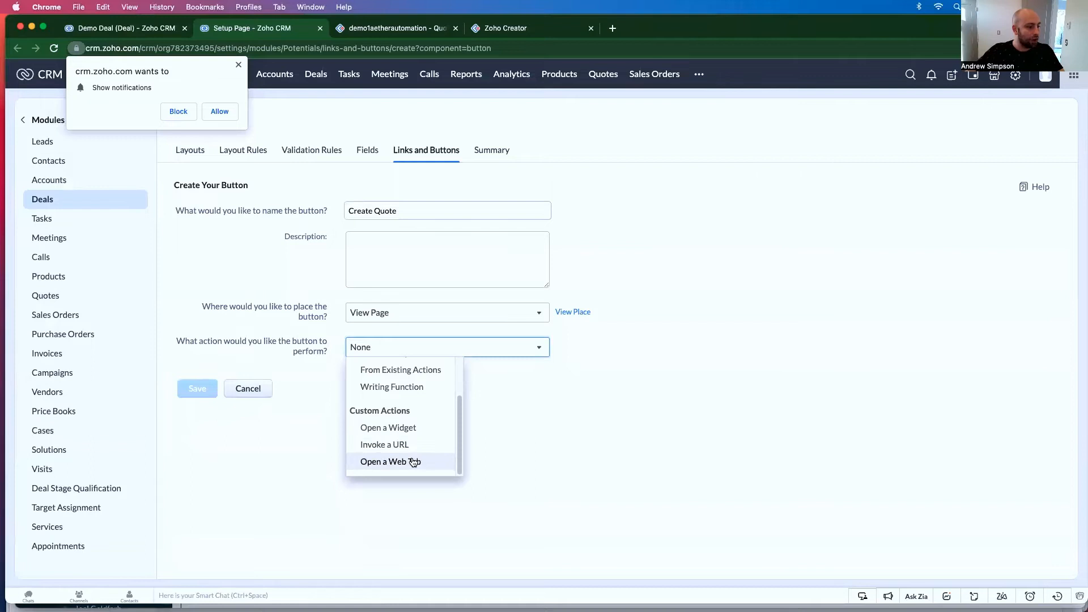
click(413, 461)
click(621, 354)
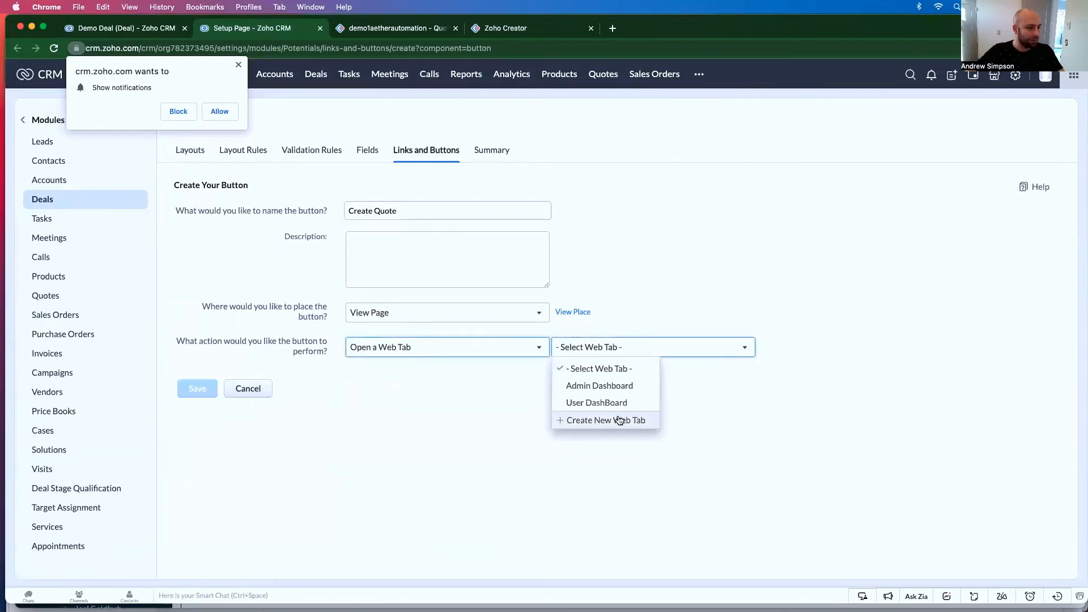
Set the button's action to Writing Function and create a function with openQuoteTool as both function name and display name.
click(425, 349)
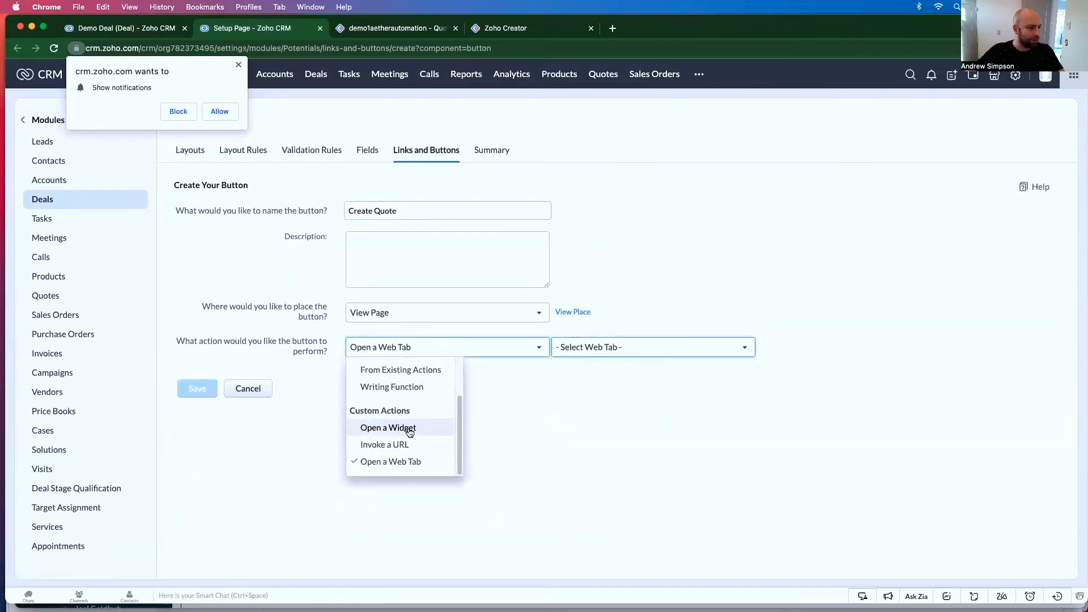
scroll(404, 396, up, 2)
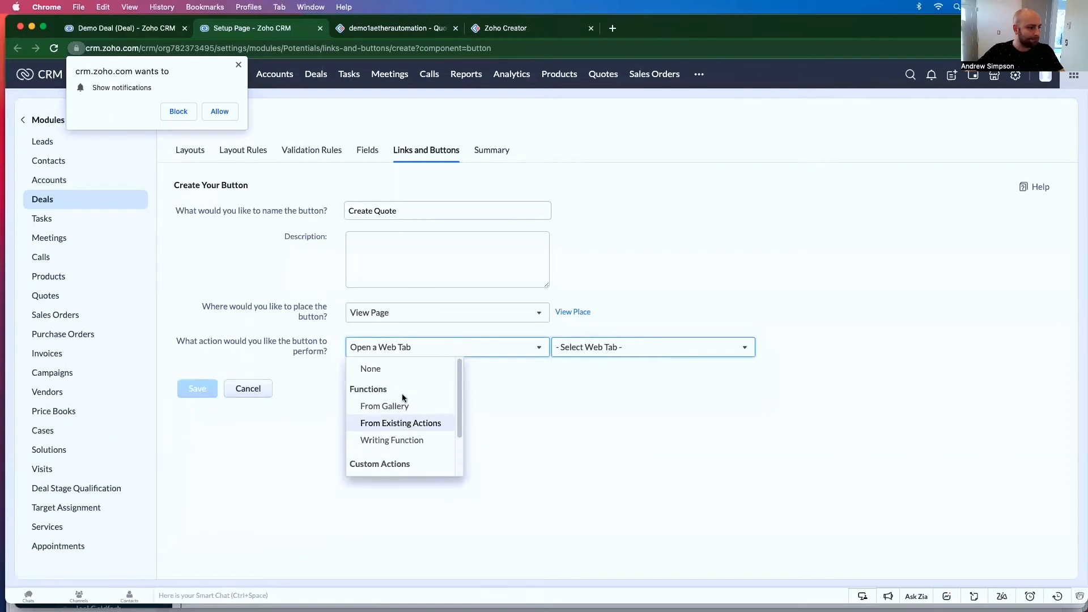
click(402, 444)
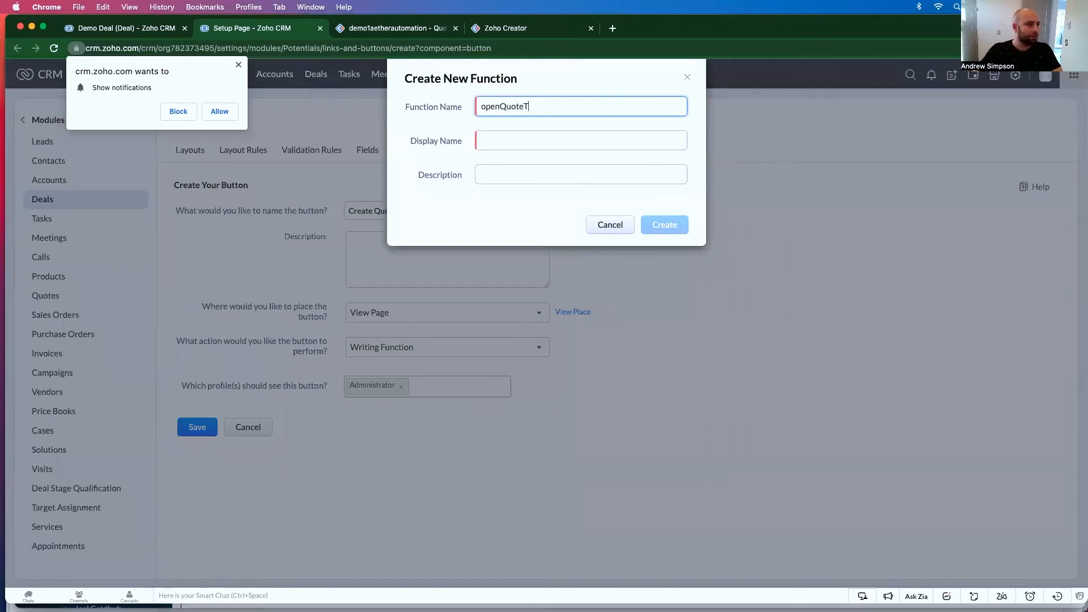
key(Tab)
text(openQ)
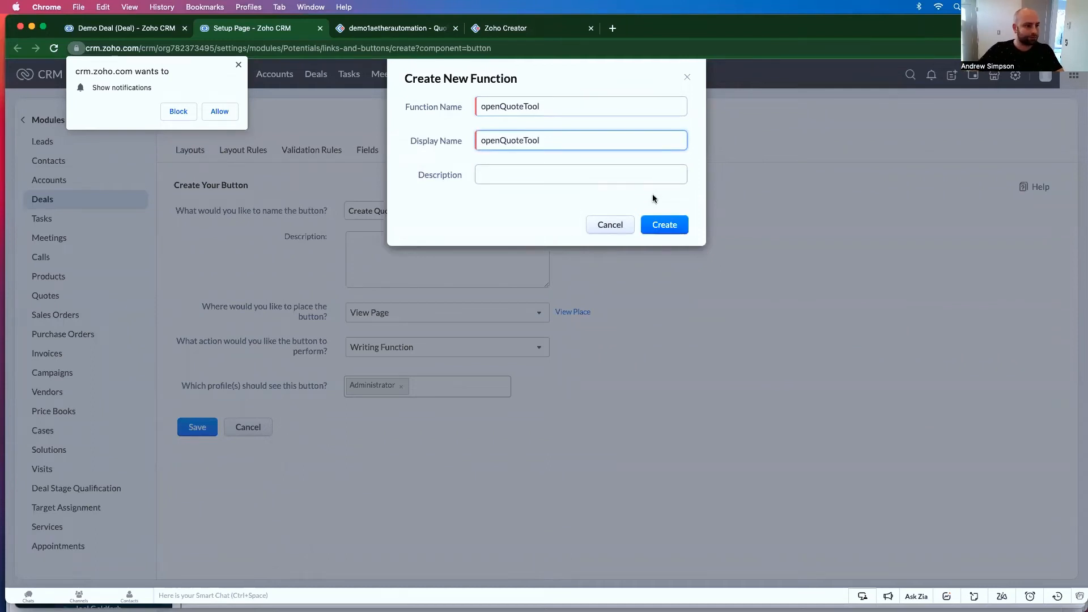
click(649, 223)
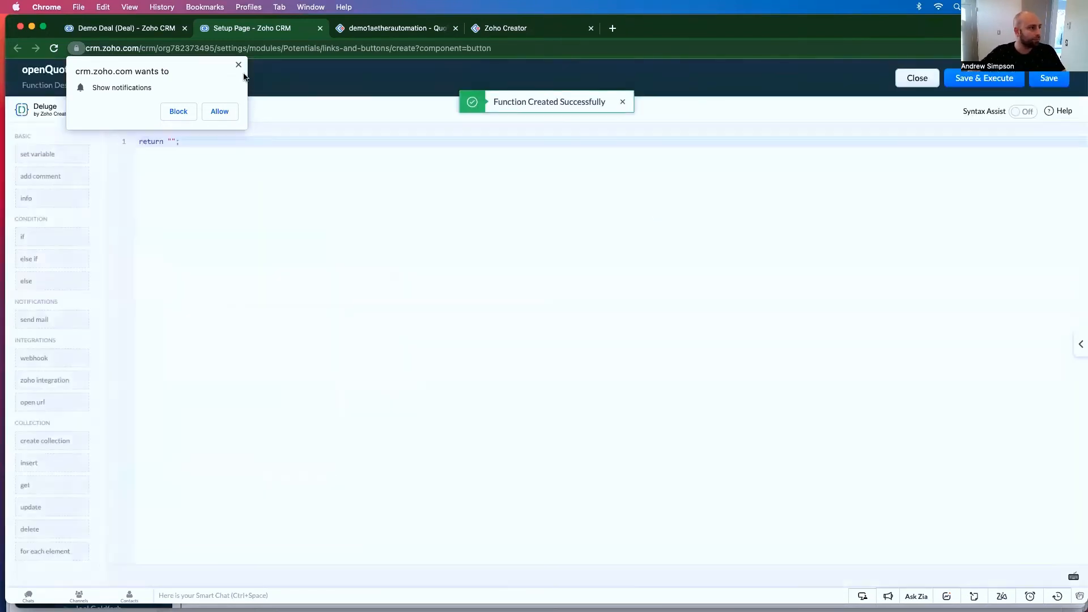
Insert five blank lines above the return statement in the openQuoteTool function and place the cursor on line 1.
click(184, 155)
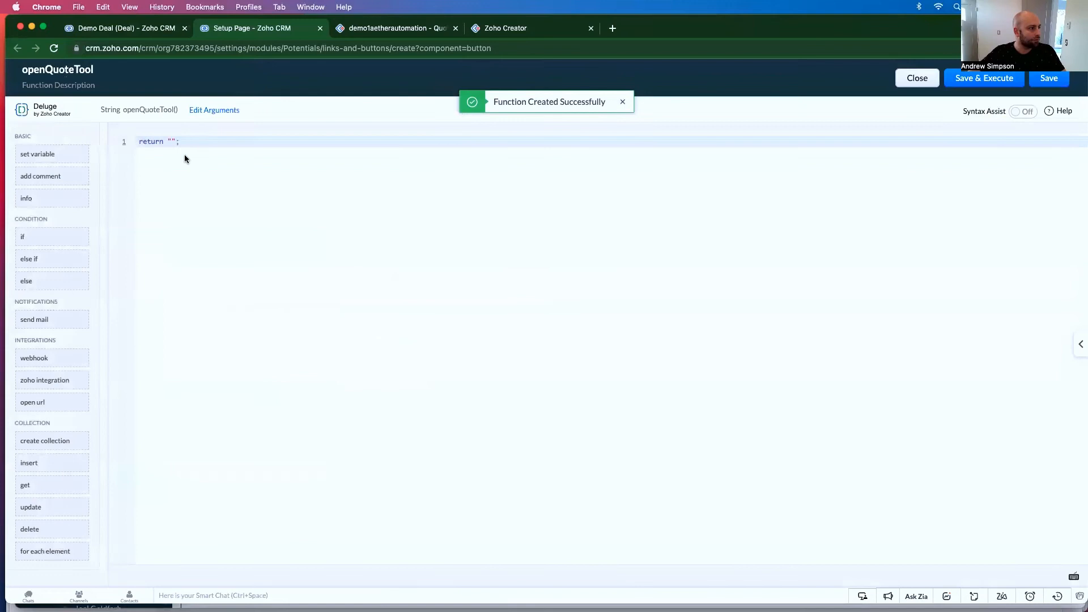
click(140, 141)
key(Return)
key(Return)
key(Return)
key(Return)
key(Return)
key(Up)
key(Up)
key(Up)
key(Up)
key(Up)
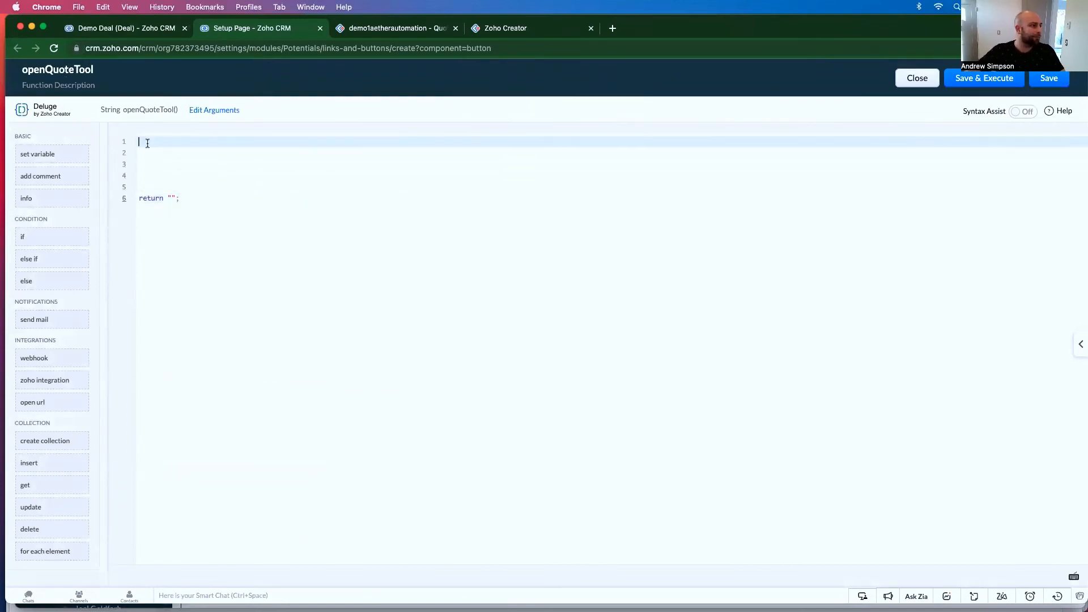
Add an argument named id to the openQuoteTool function, mapped to Deals - Deal Id, and save the mapping.
click(205, 112)
click(454, 170)
text(id)
click(569, 176)
text(#)
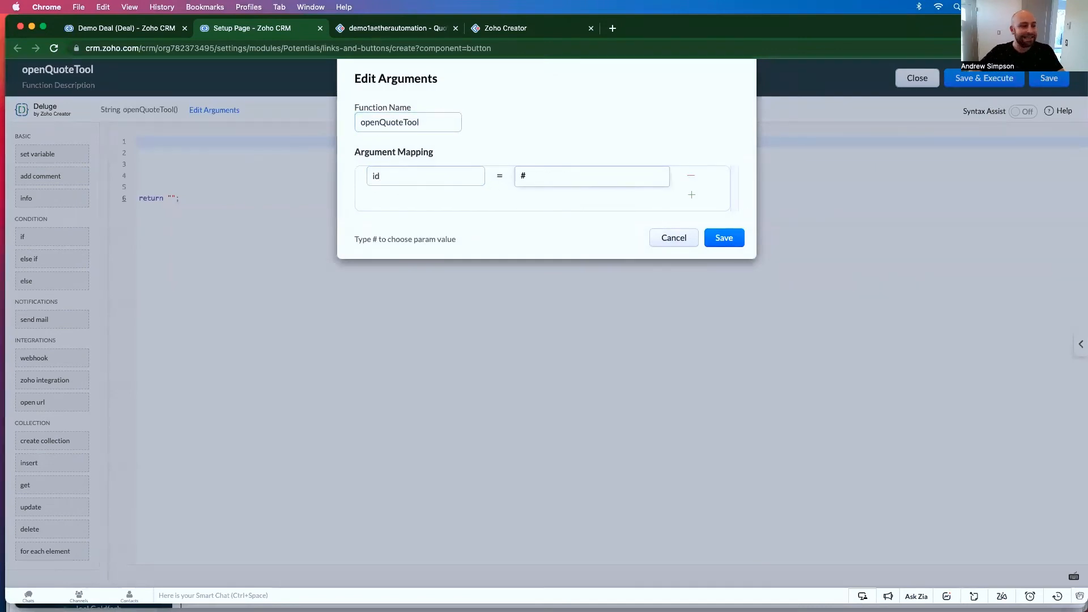
click(586, 205)
click(602, 254)
click(604, 240)
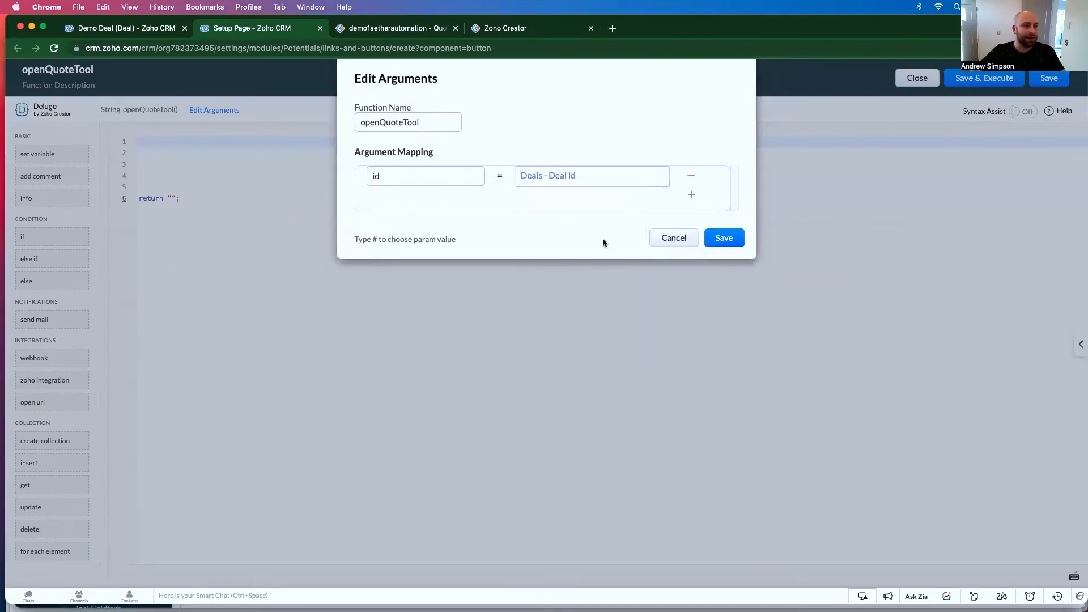
click(732, 240)
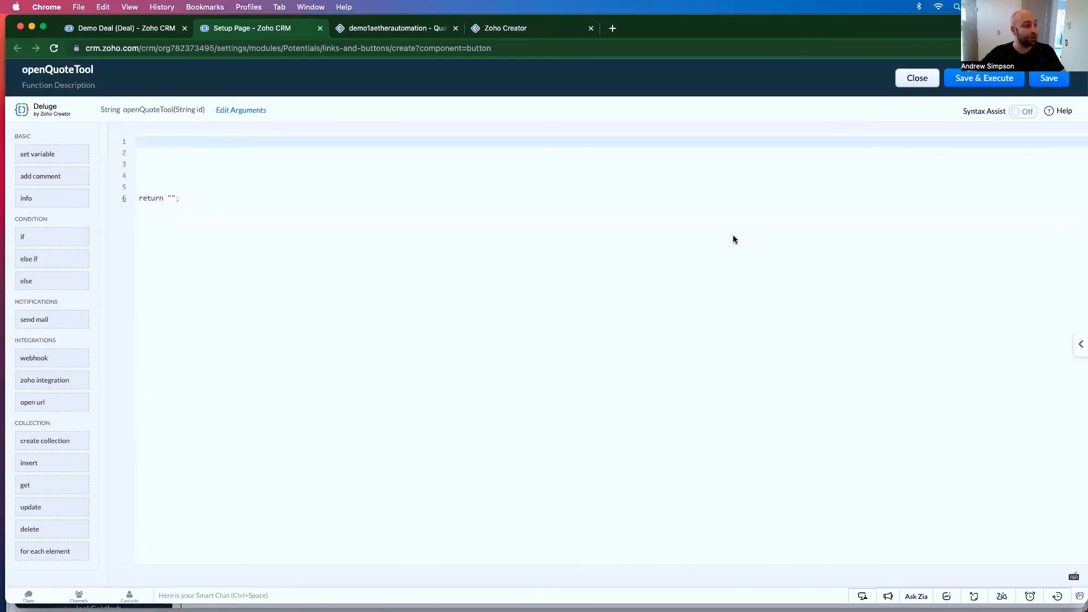
Assign the copied Quote Form address as a quoted string to a url variable on line 1, and move to line 3.
click(152, 145)
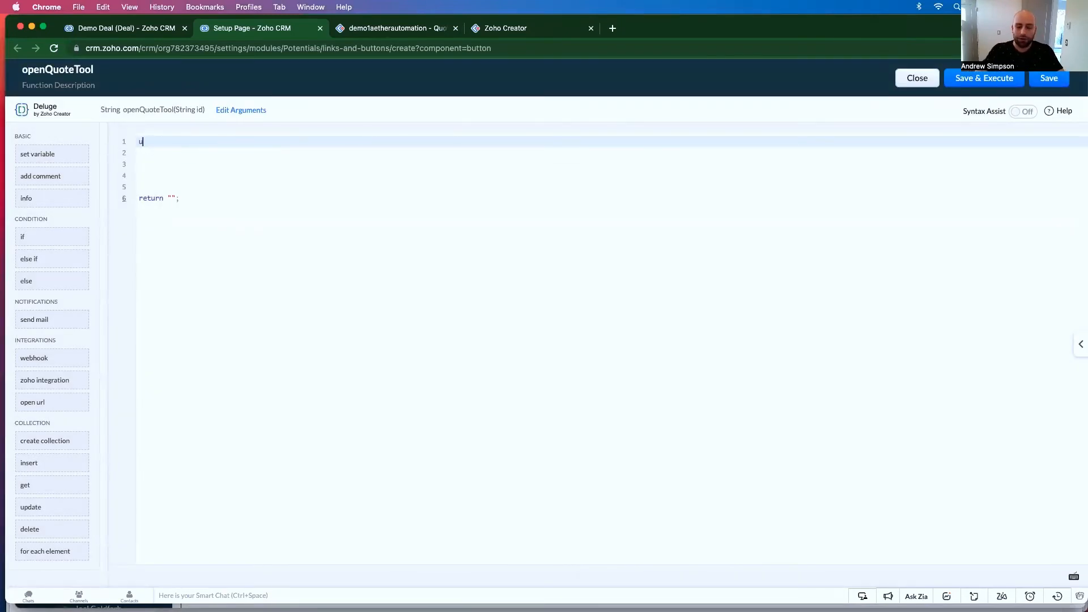
text(url = ")
key(super+v)
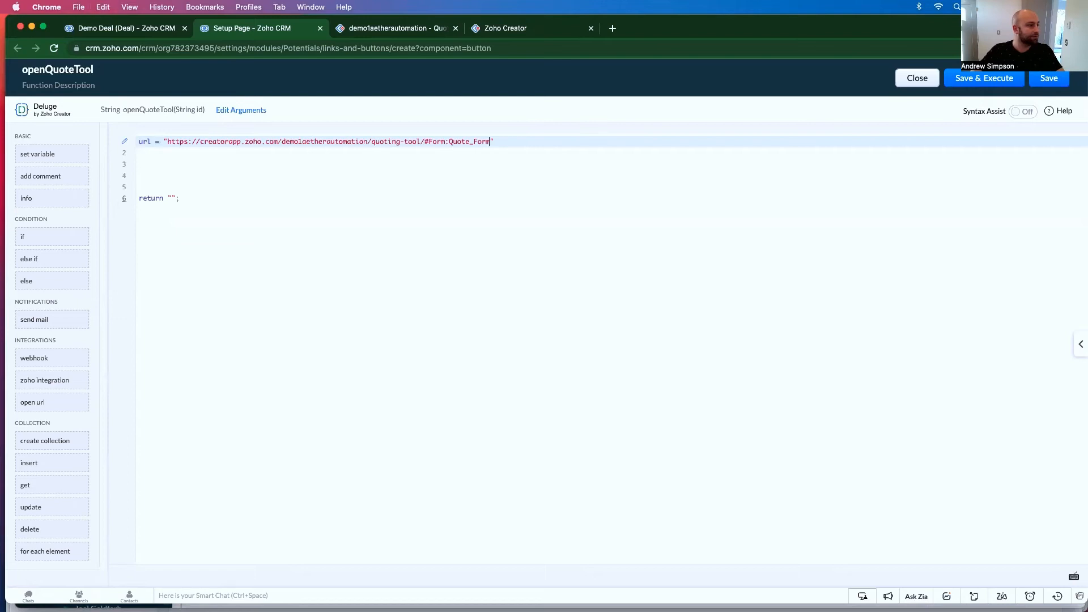
key(Return)
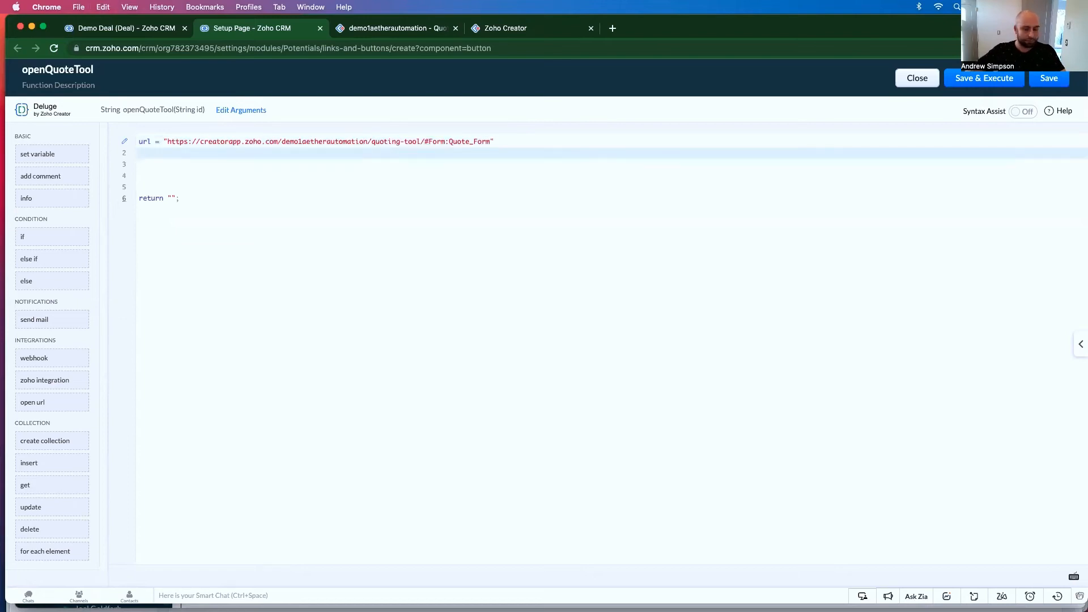
key(Return)
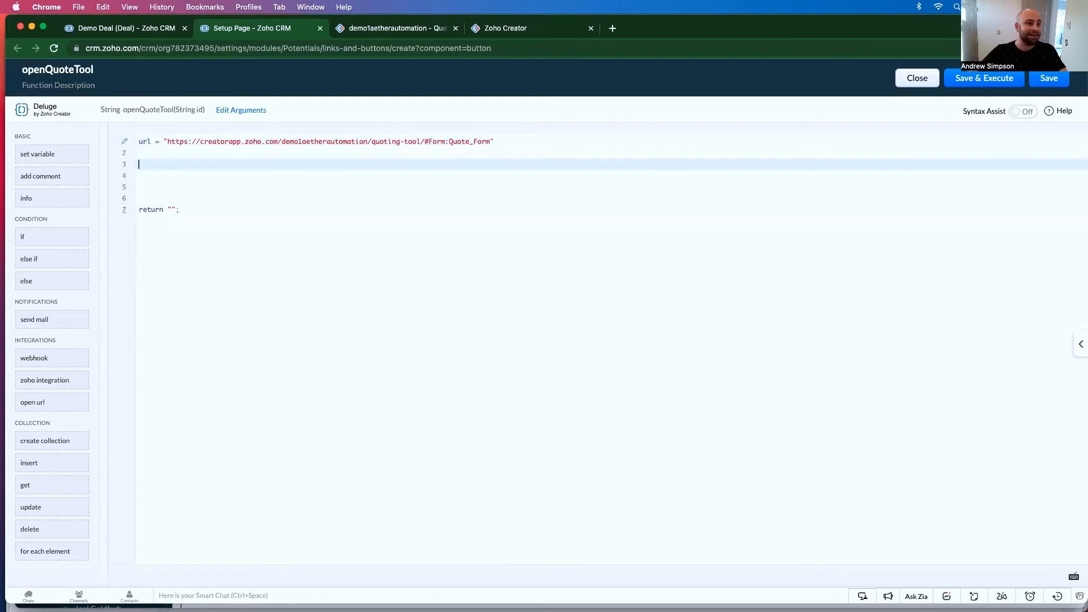
Check the Quote Form's Deal ID field, and add url = url + "?Deal_ID=" + id; on line 3 of the function.
click(399, 28)
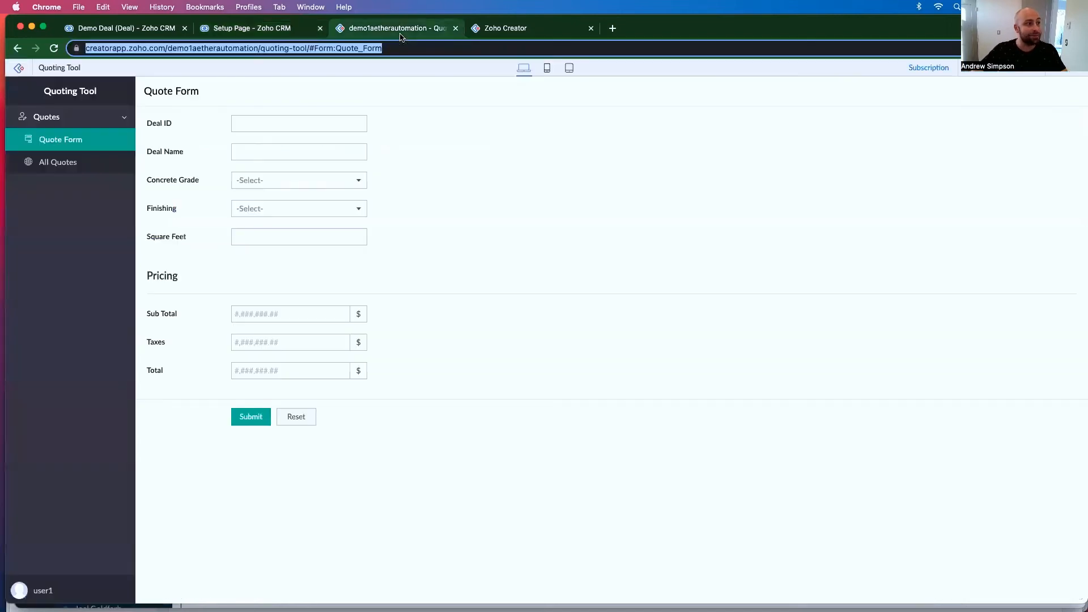
click(265, 118)
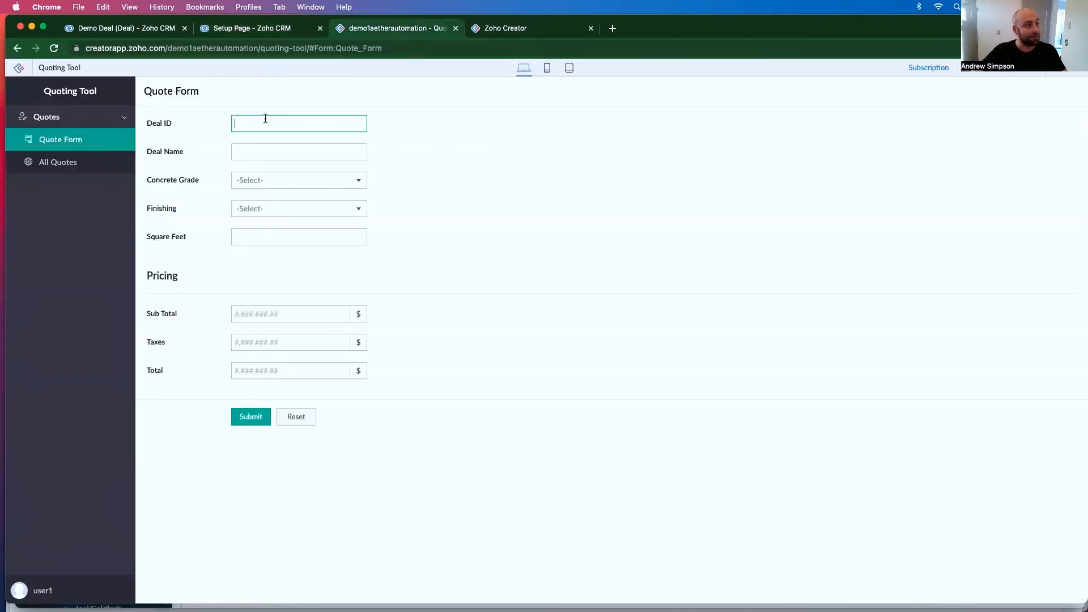
click(272, 30)
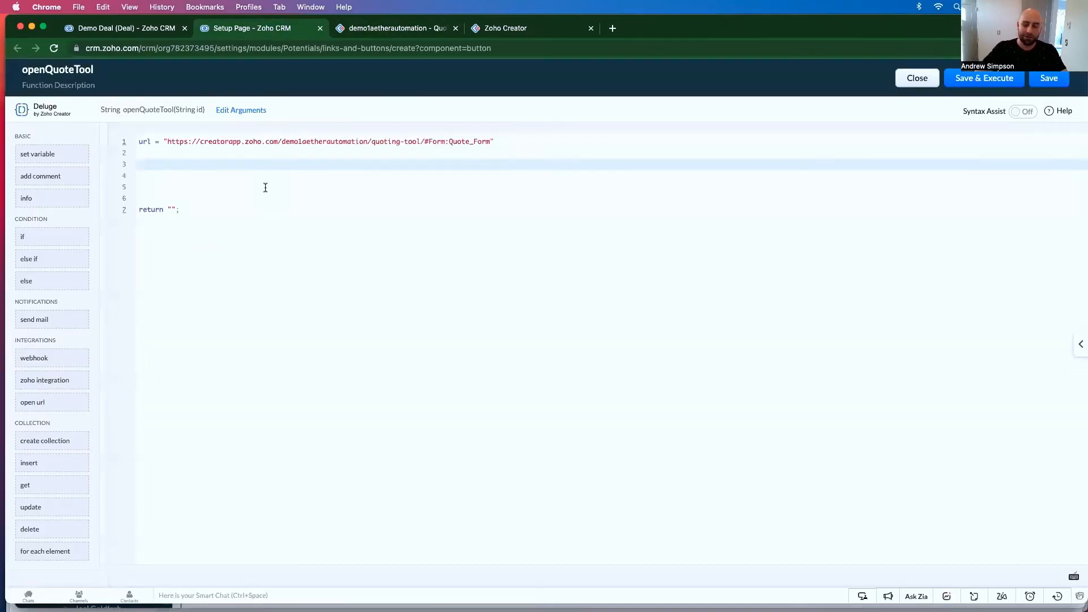
text(url = url + "?Deal_ID=)
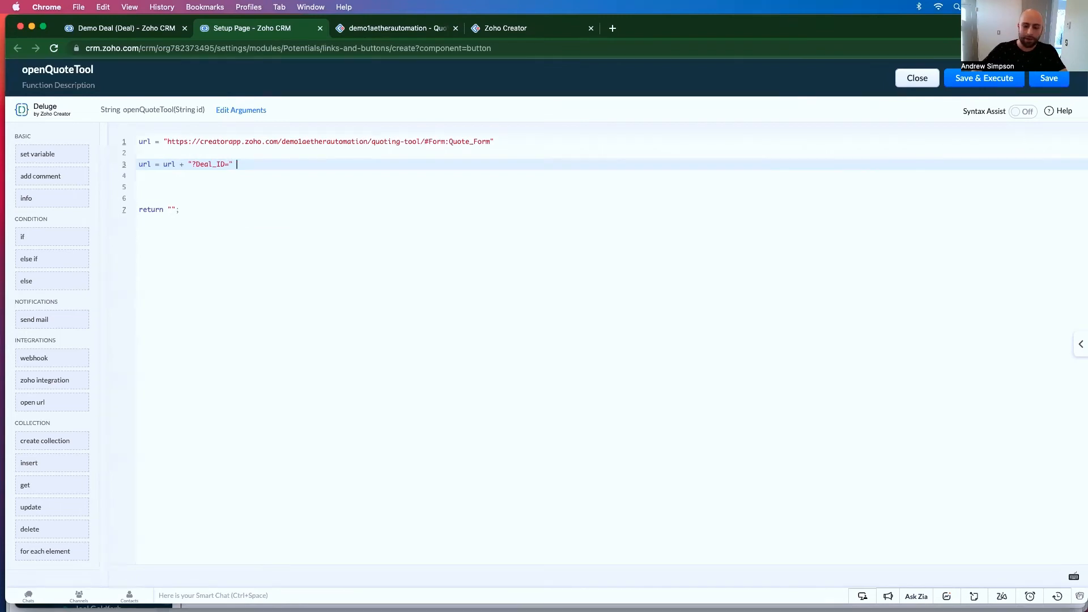
text(+ id;)
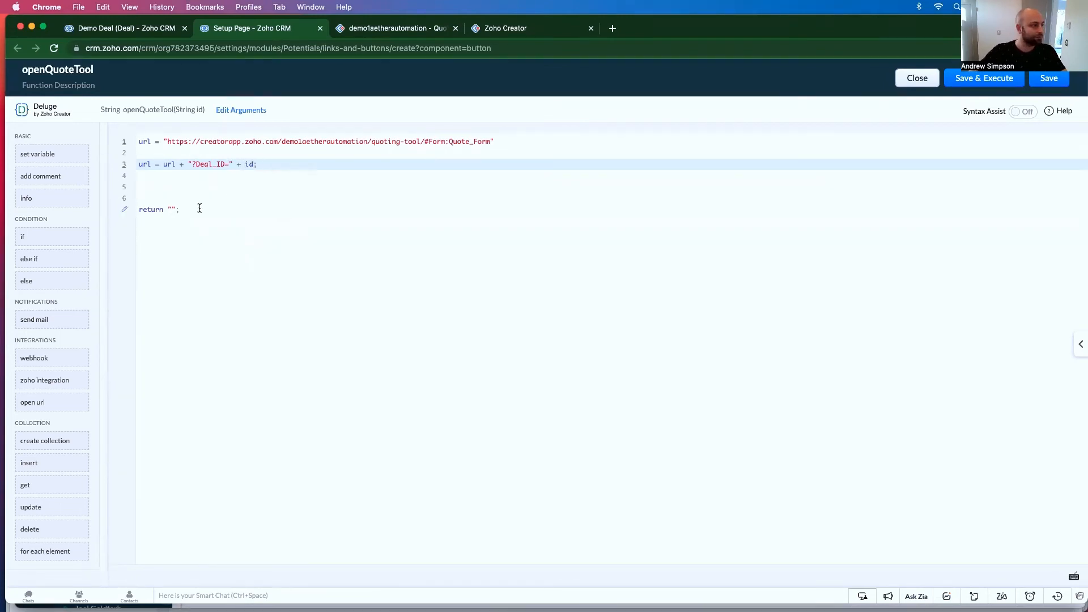
Add an openUrl statement on line 5 that opens url in a "new window".
click(173, 184)
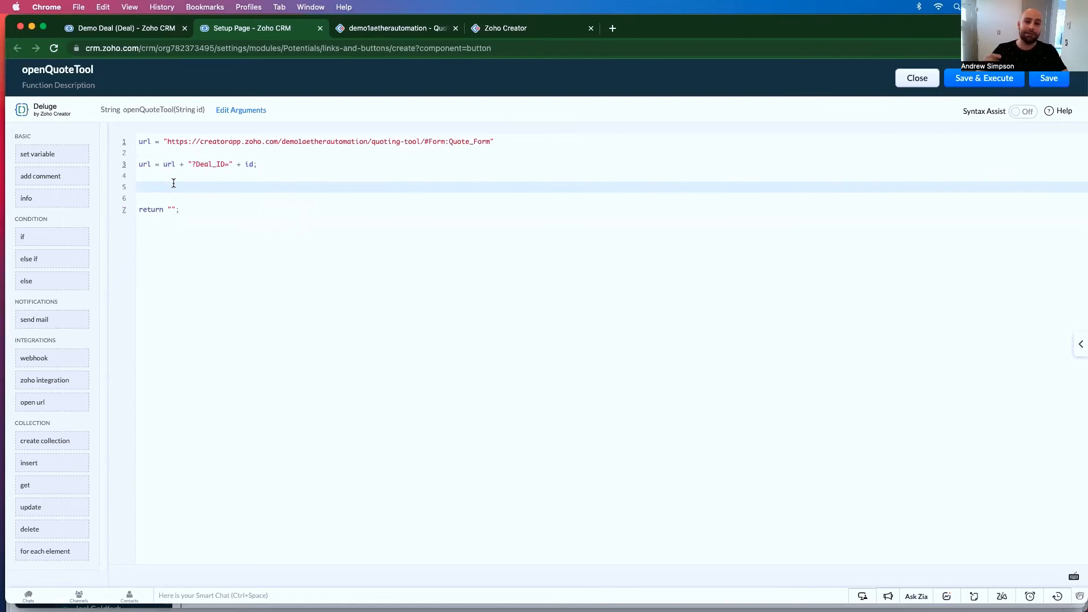
text(open)
key(Return)
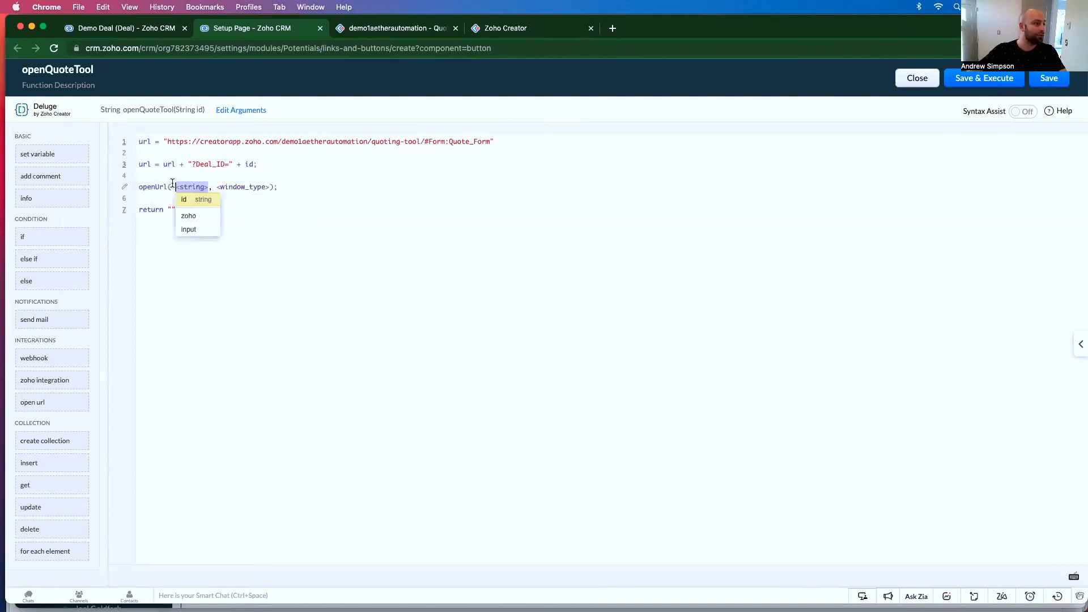
click(146, 163)
click(187, 186)
text(url)
click(230, 187)
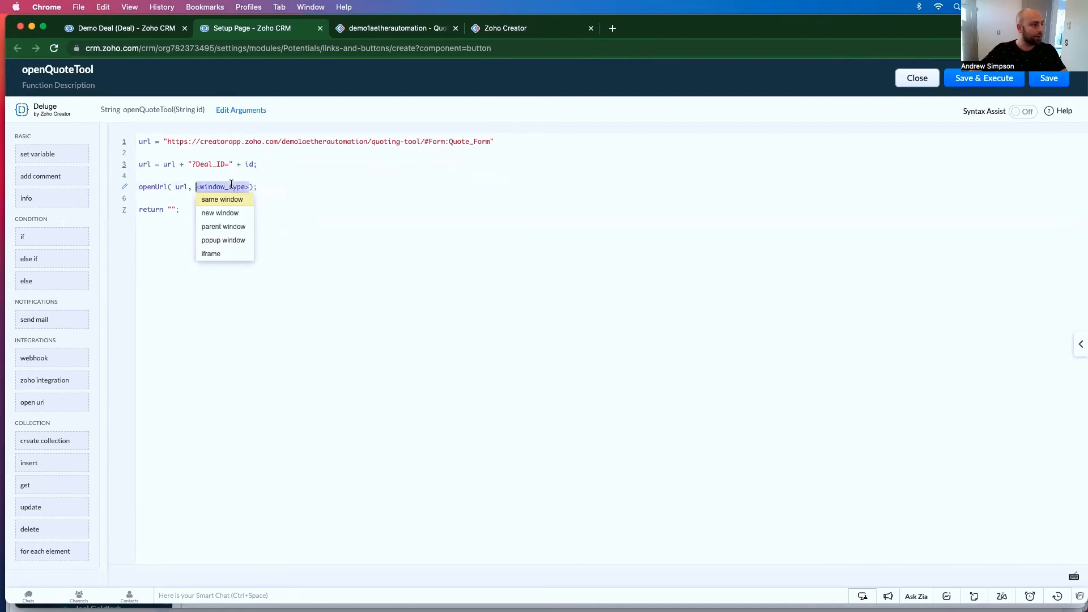
click(239, 212)
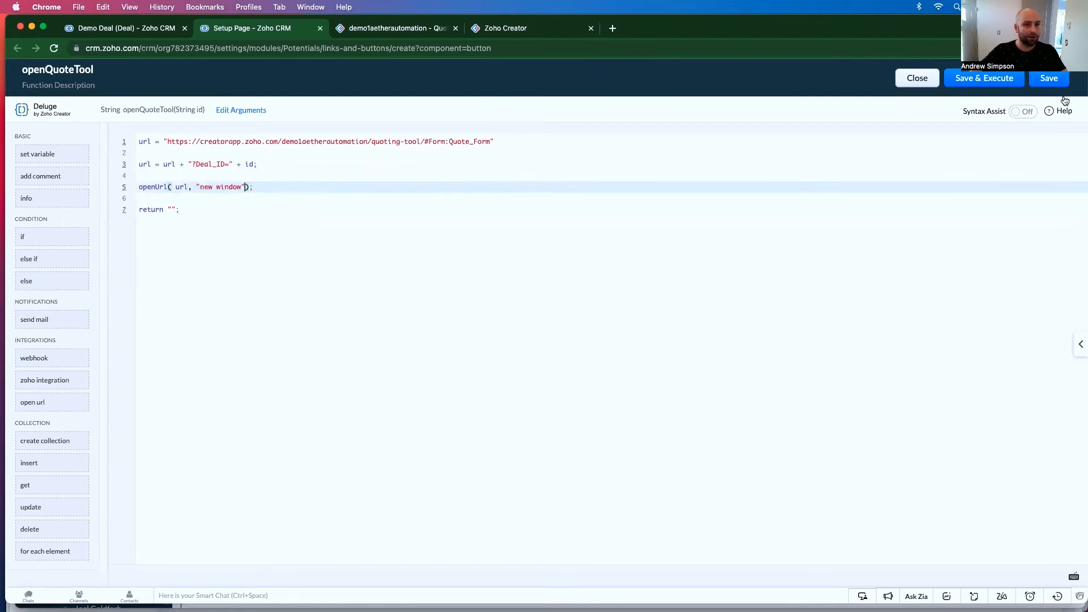
Add the missing semicolon to line 1, execute the function with an empty id, and save it.
click(998, 86)
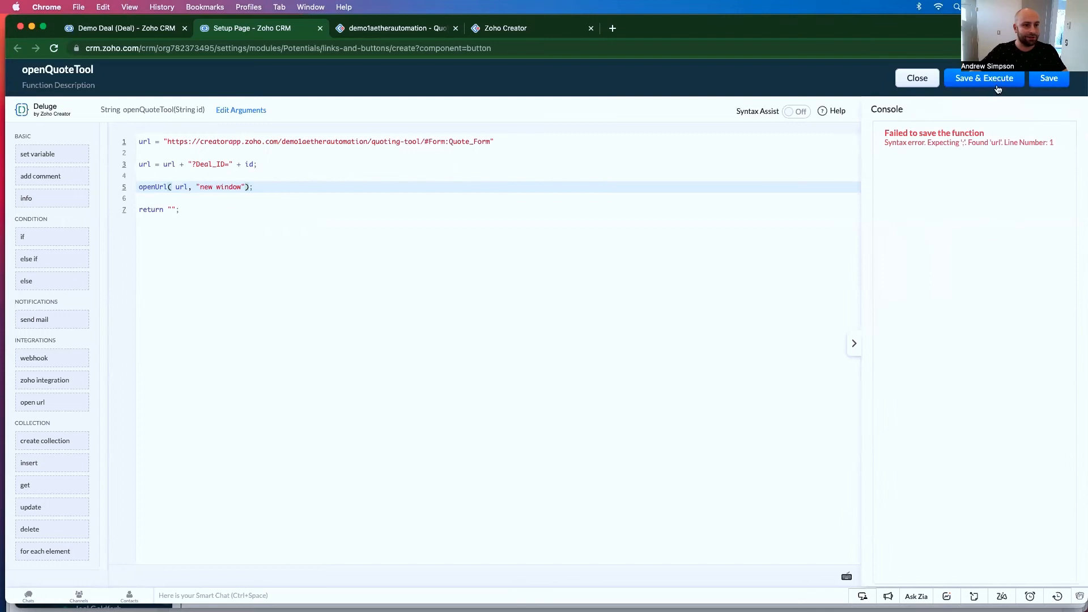
click(283, 169)
click(523, 140)
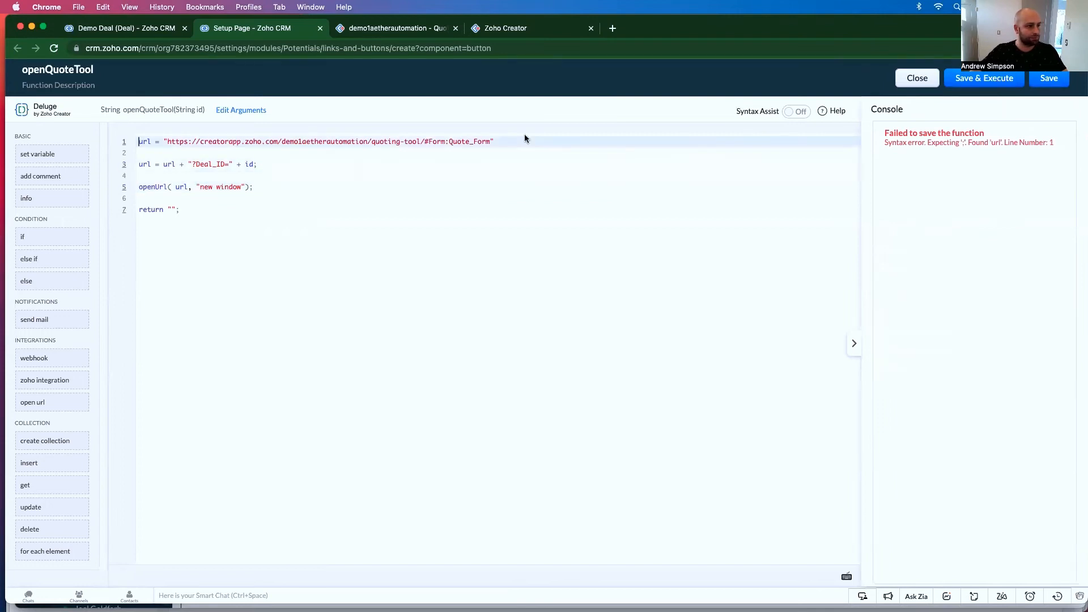
text(;)
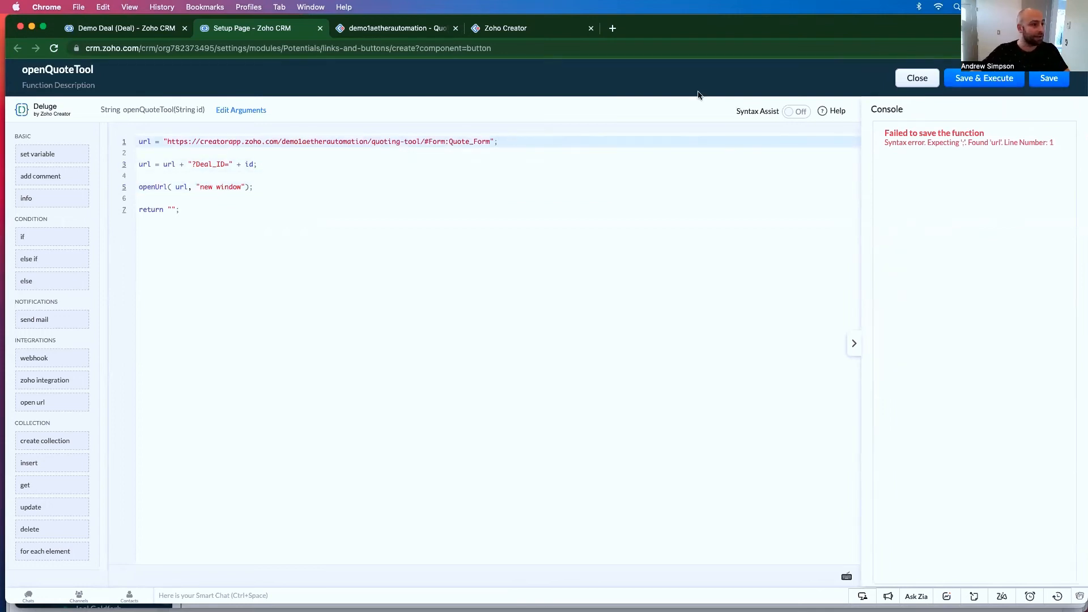
click(995, 79)
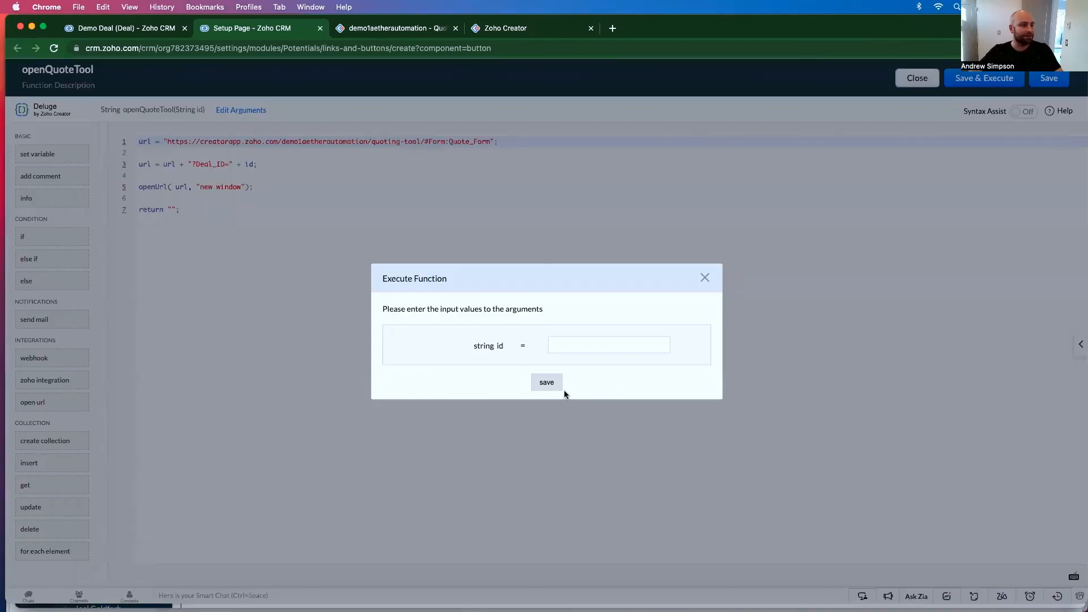
click(560, 387)
click(1048, 78)
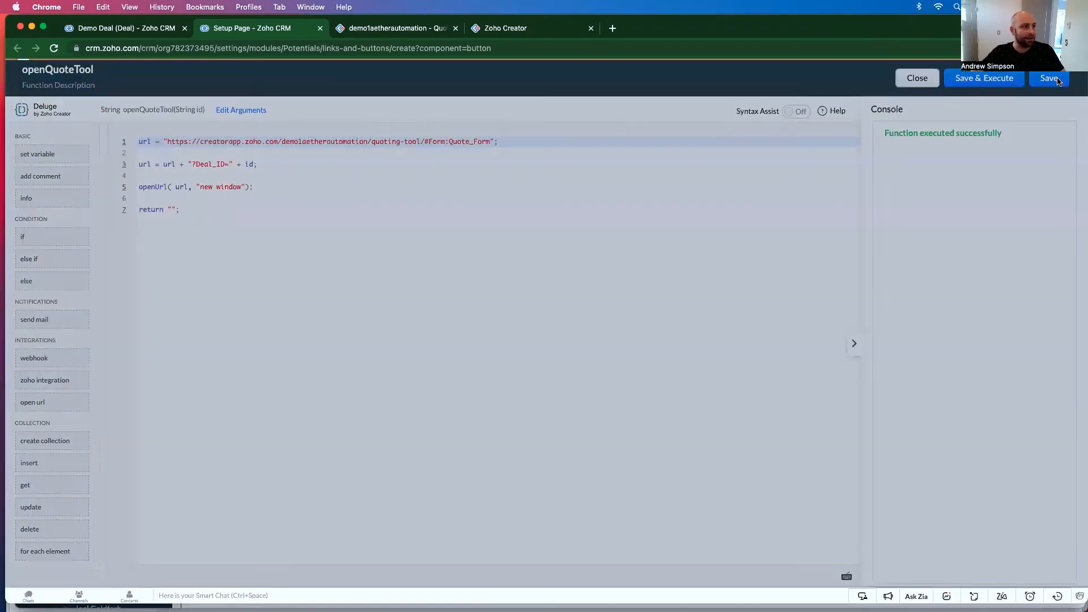
Save the Create Quote button, reload the Demo Deal and run Create Quote from it.
click(204, 472)
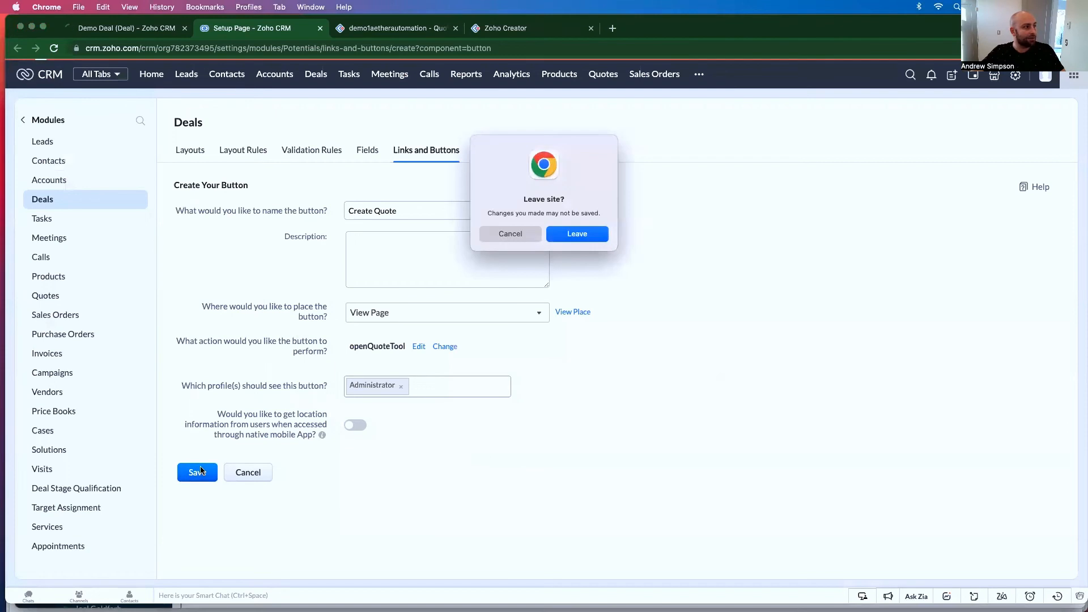
click(588, 234)
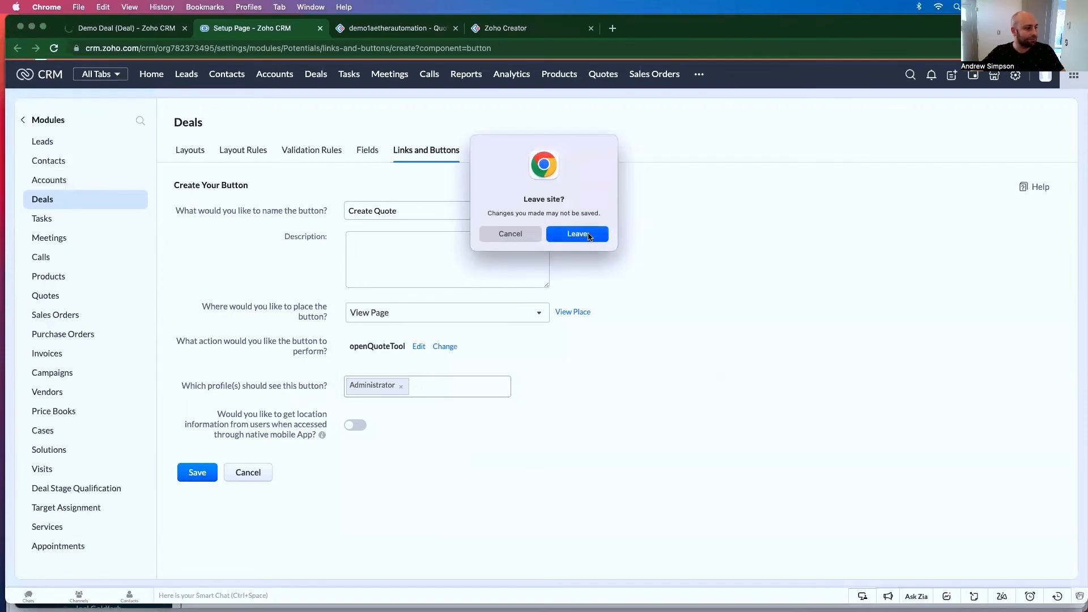
click(125, 28)
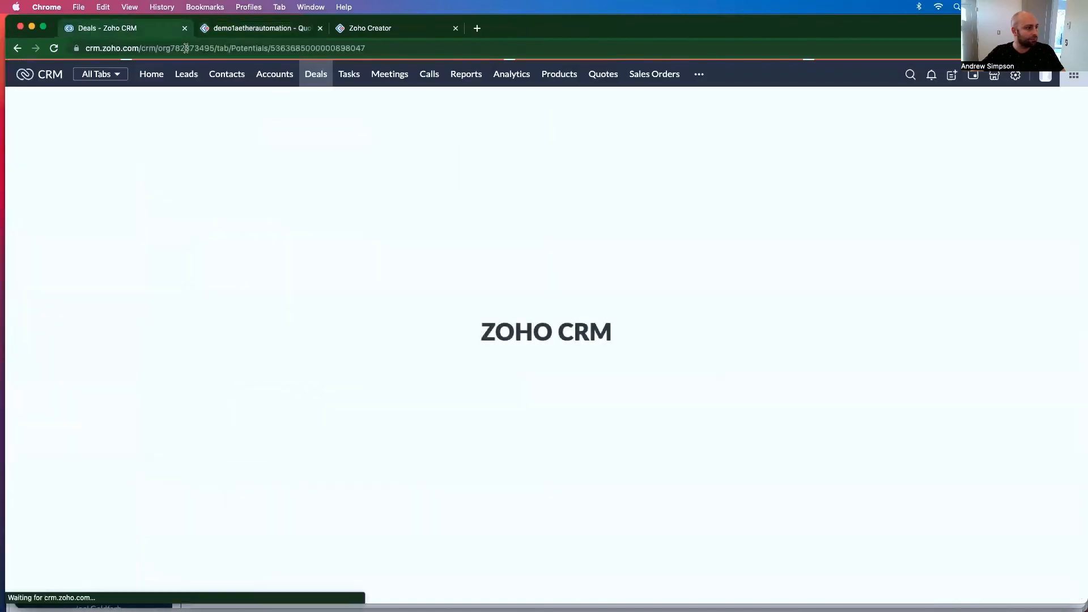
click(1030, 111)
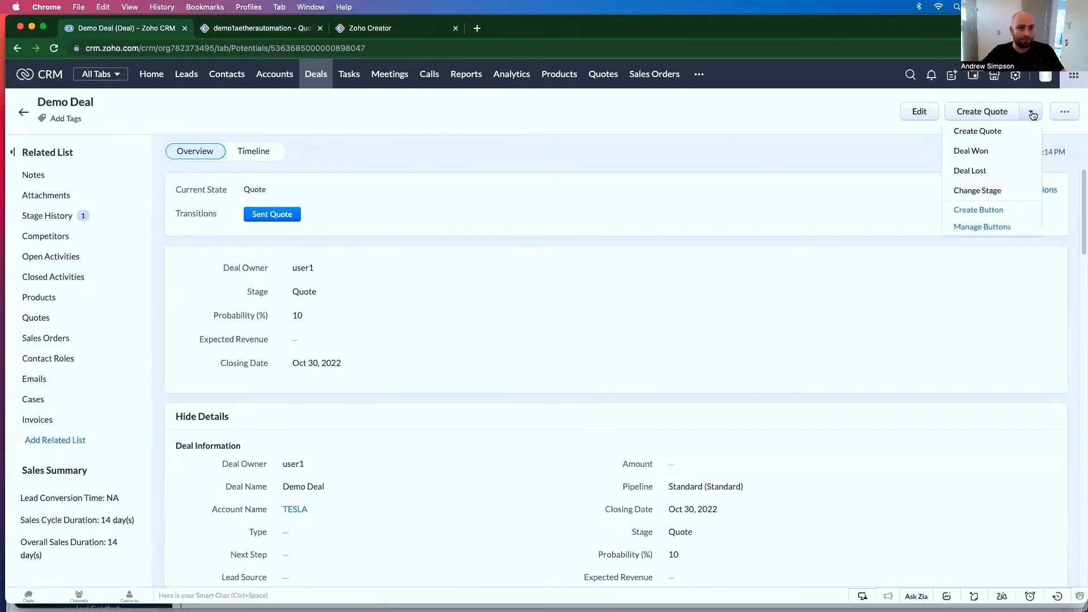
click(983, 111)
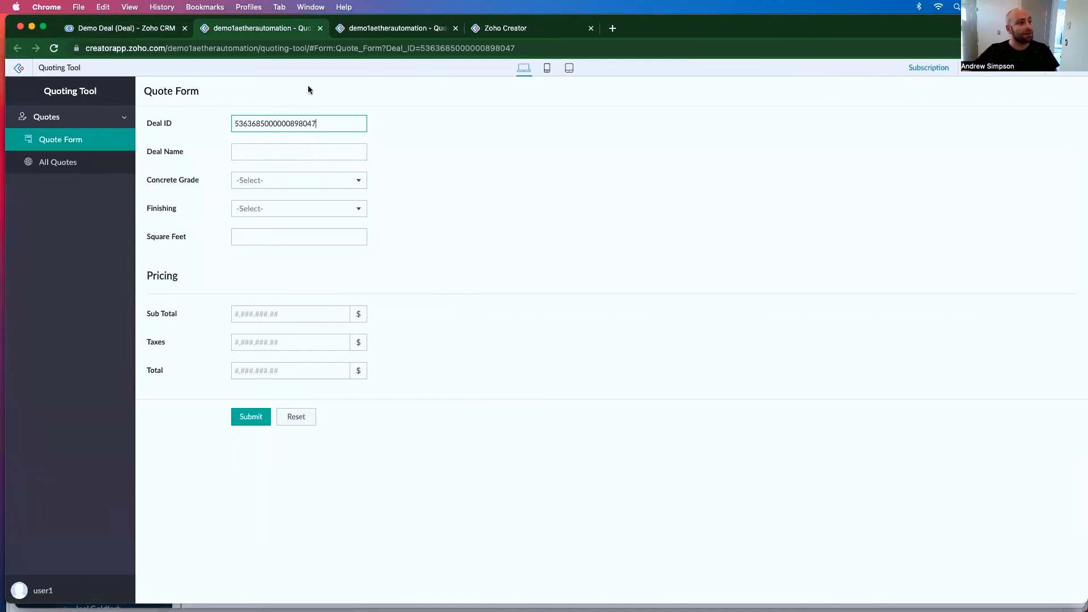
Switch to the other Quote Form tab, open the Quoting Tool for editing and show its form workflows.
click(383, 29)
click(1003, 70)
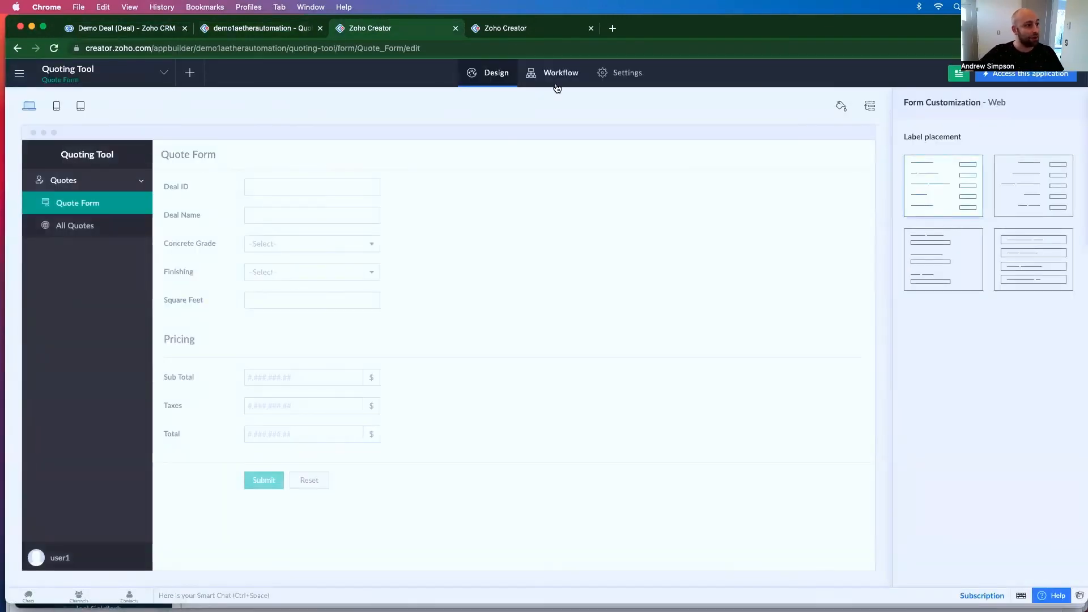
click(558, 79)
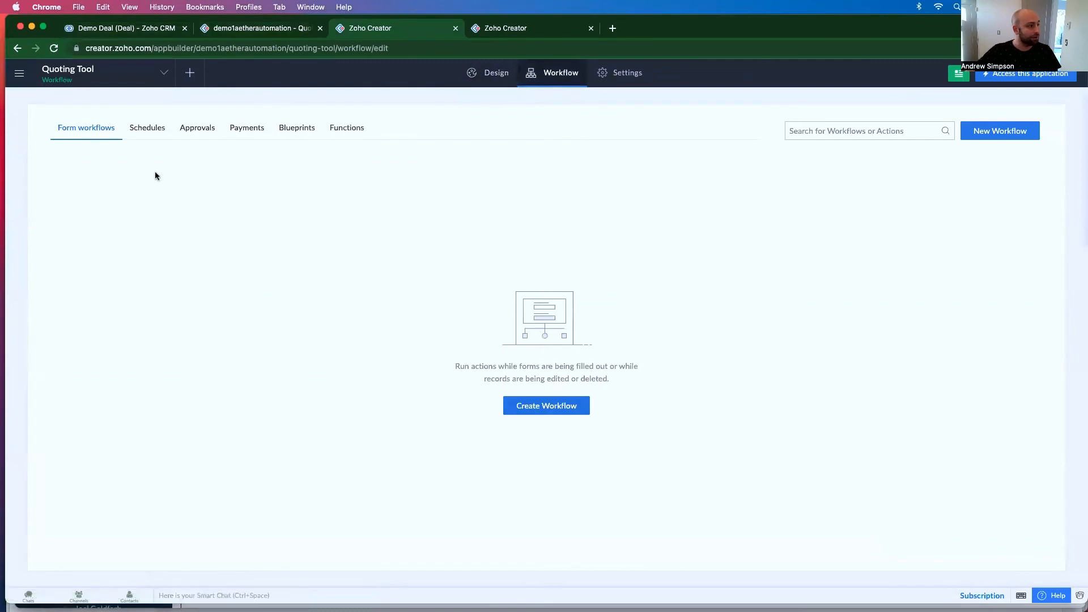
Create a Quote Form workflow named hide some fields that runs on Load of the form when a record is Created or Edited.
click(549, 405)
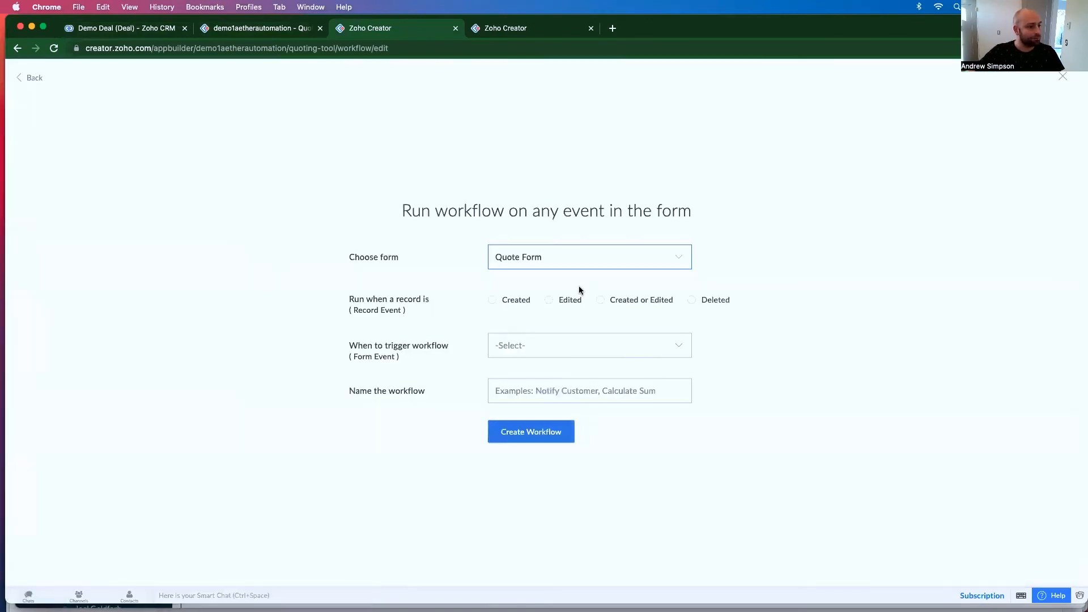
click(603, 300)
click(604, 340)
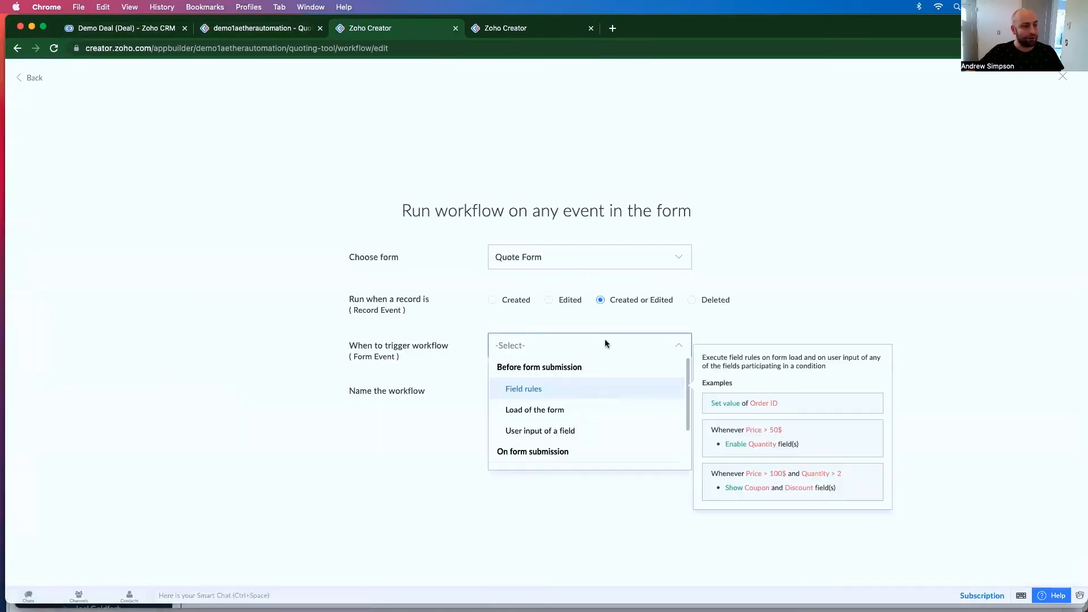
click(561, 416)
click(563, 389)
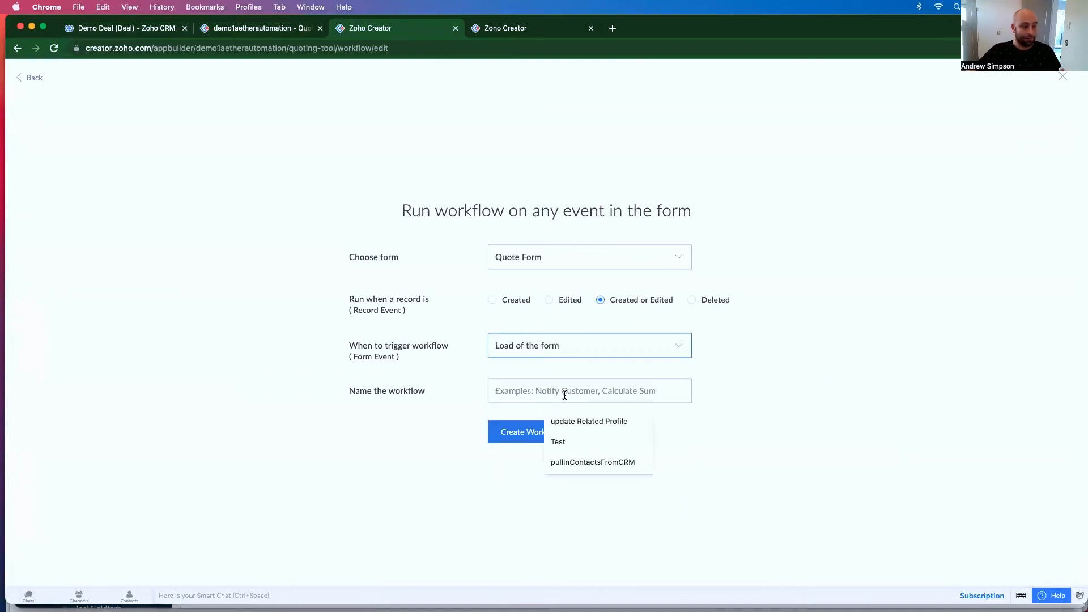
text(hi)
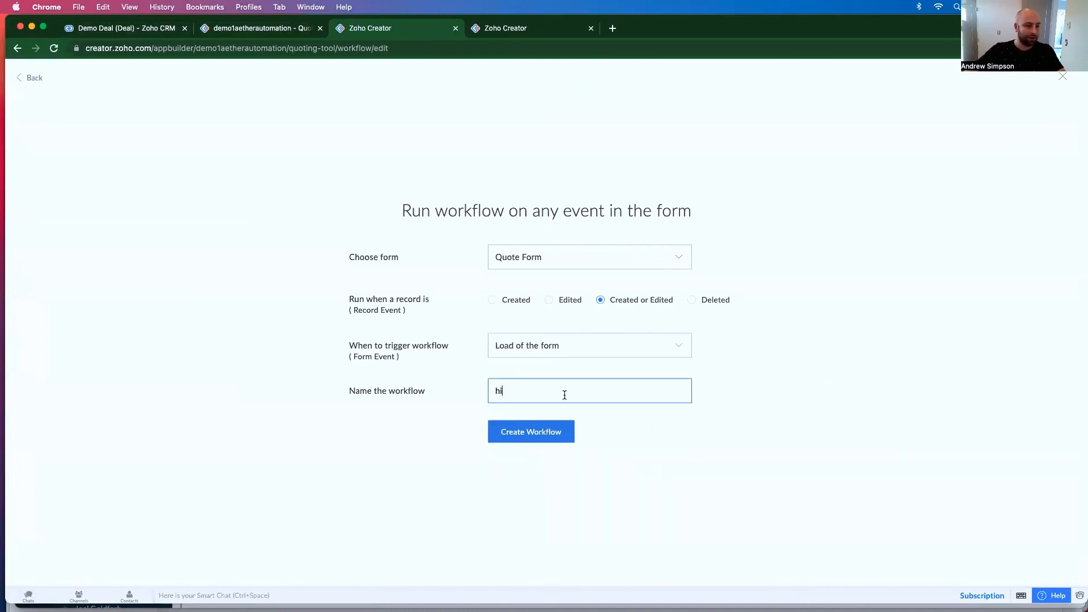
text(de some fields)
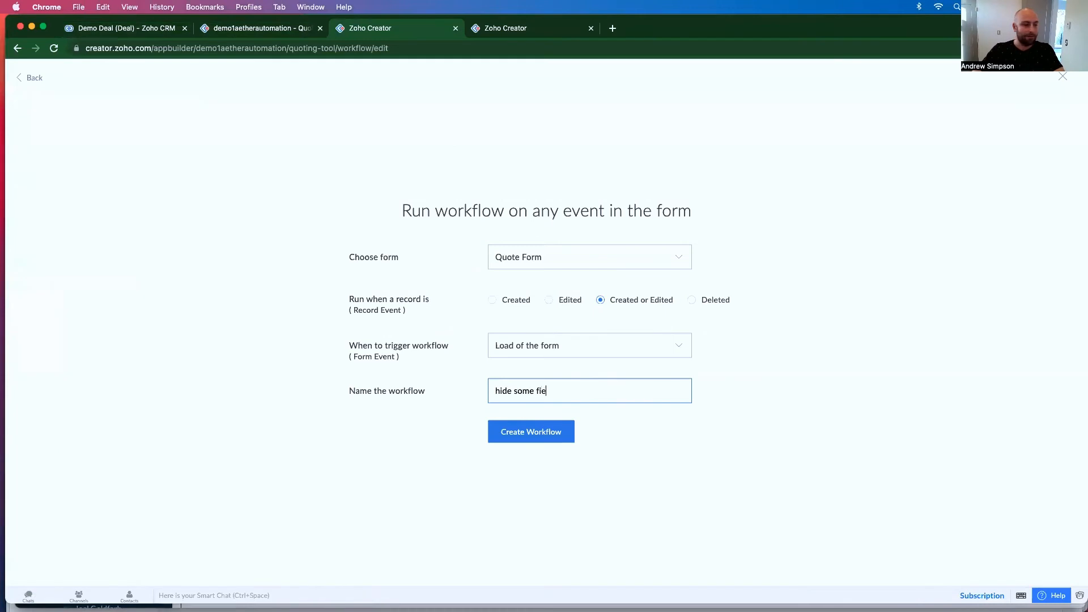
click(540, 438)
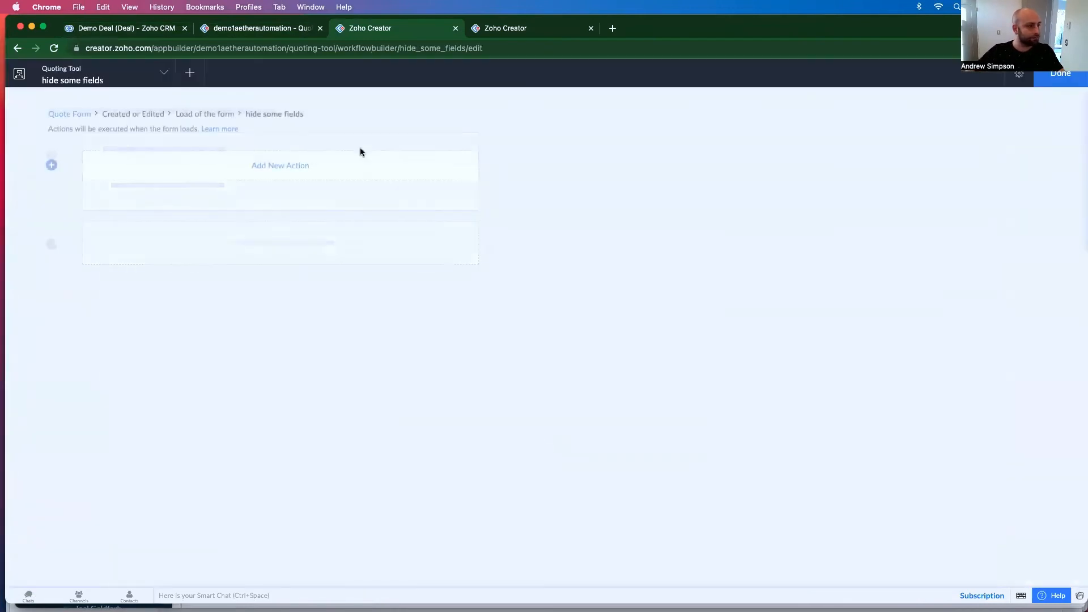
Add a Deluge script action to the hide some fields workflow that hides the Deal_ID field.
click(314, 165)
text(hide d)
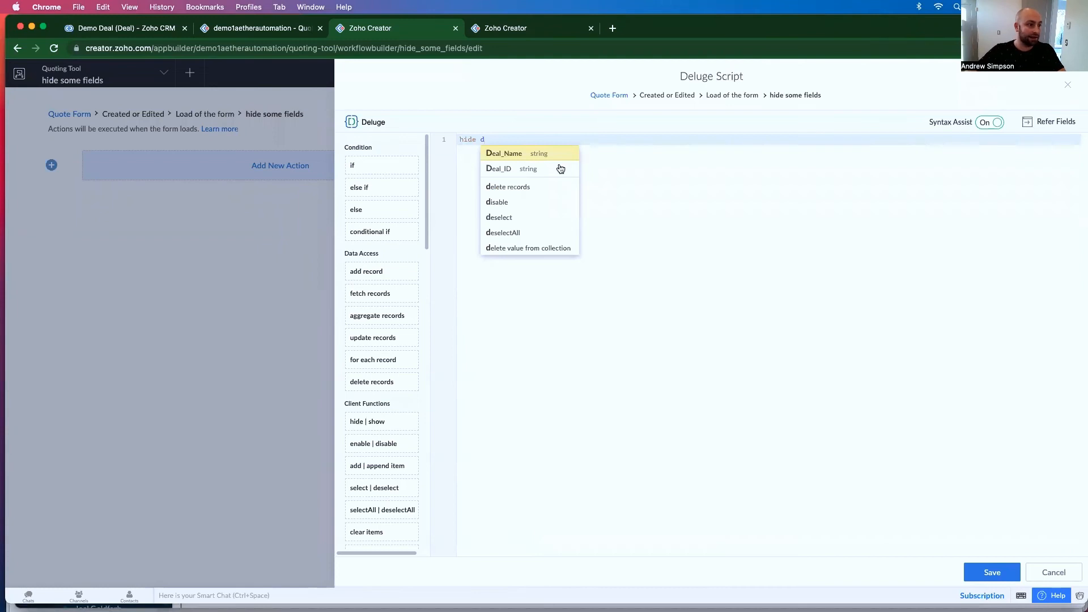
click(558, 168)
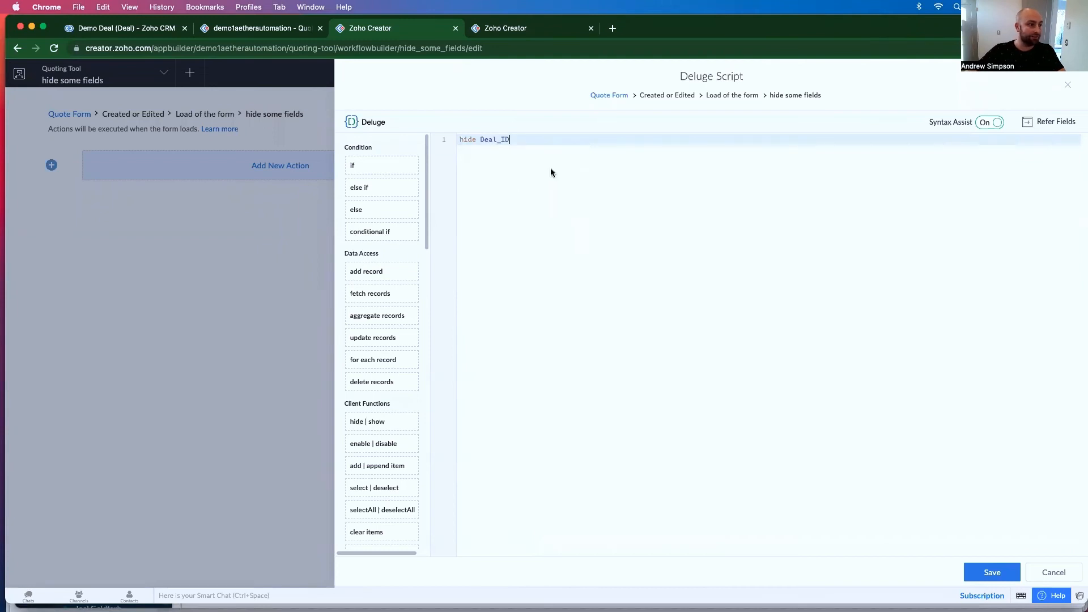
text(;)
key(Return)
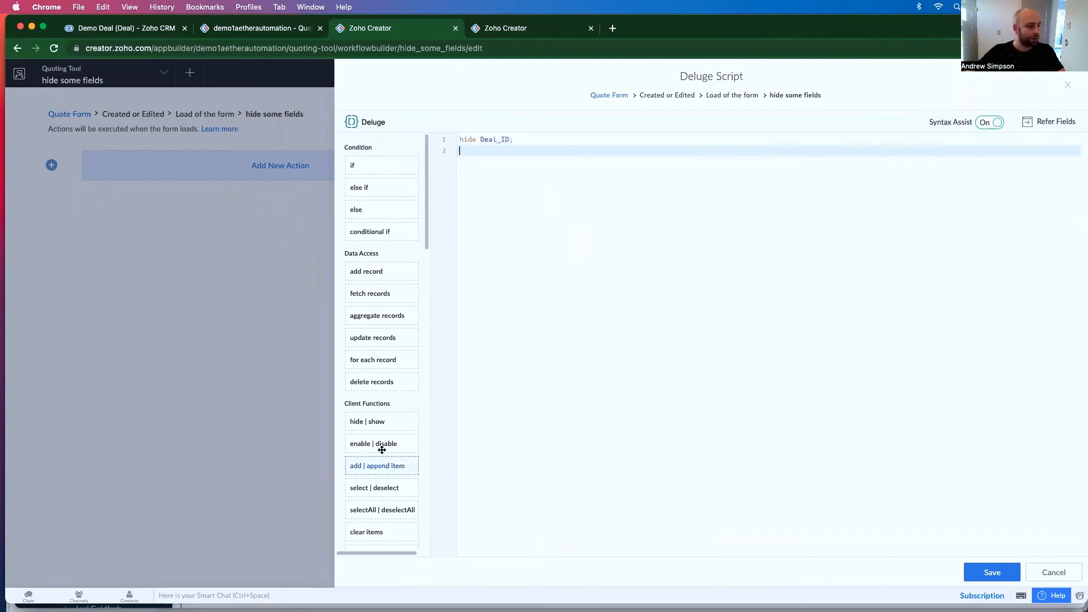
Disable Deal_Name on the script's second line, save the script, and reload the live Quote Form.
text(dis)
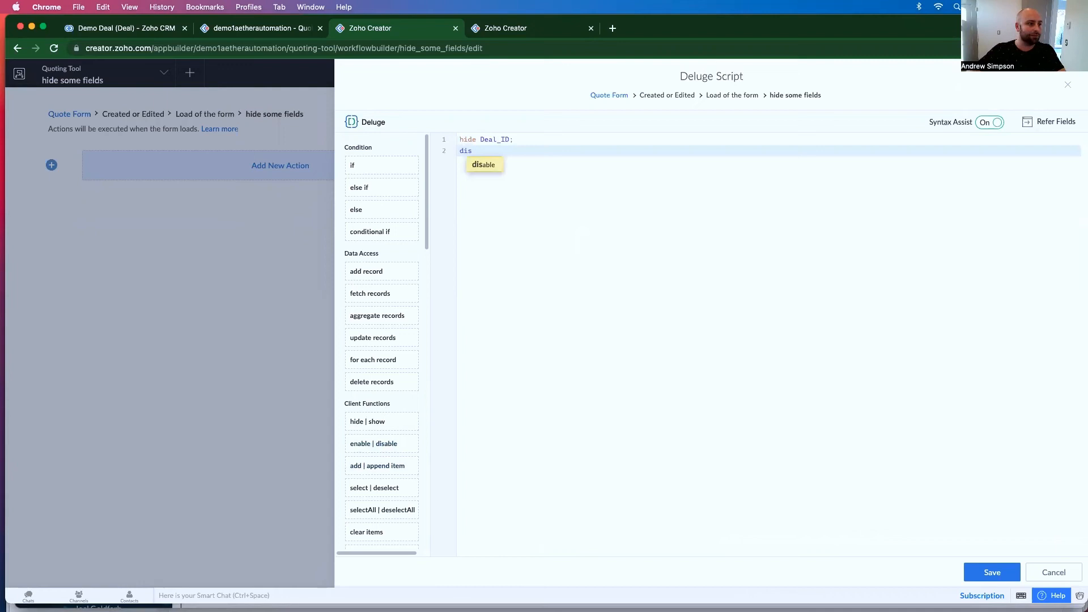
click(485, 166)
click(524, 192)
click(996, 579)
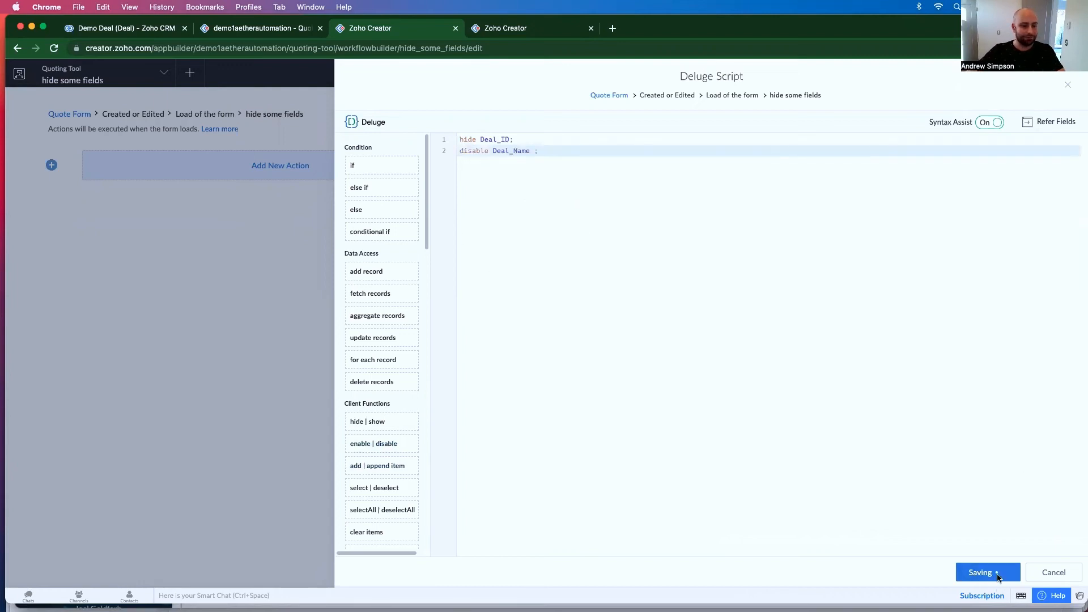
click(243, 30)
click(55, 48)
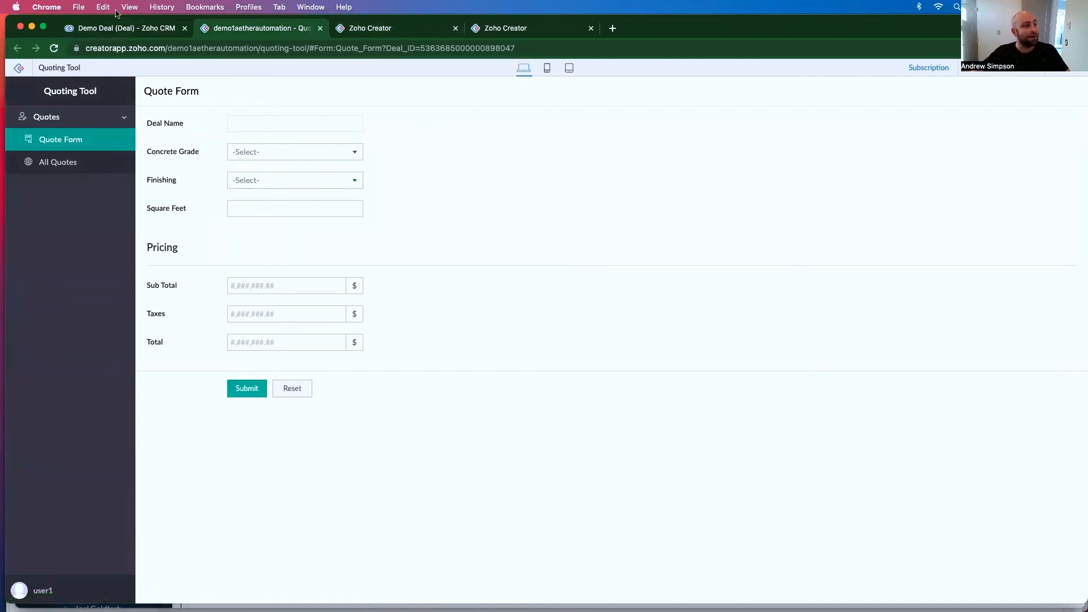
Return to the CRM Demo Deal and open the Create Quote button's openQuoteTool function code for editing.
click(131, 29)
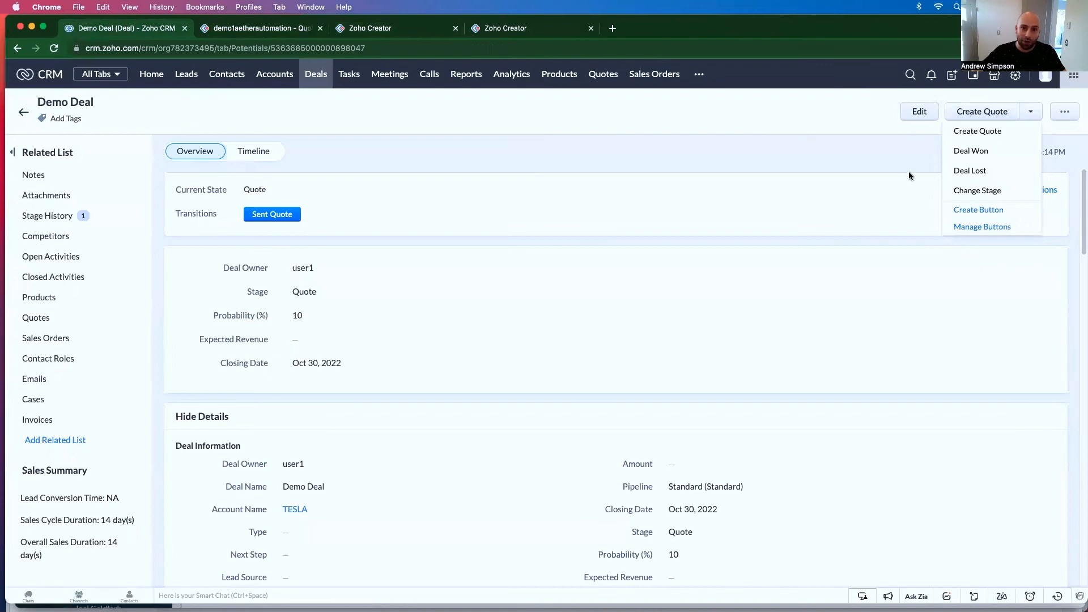
click(985, 224)
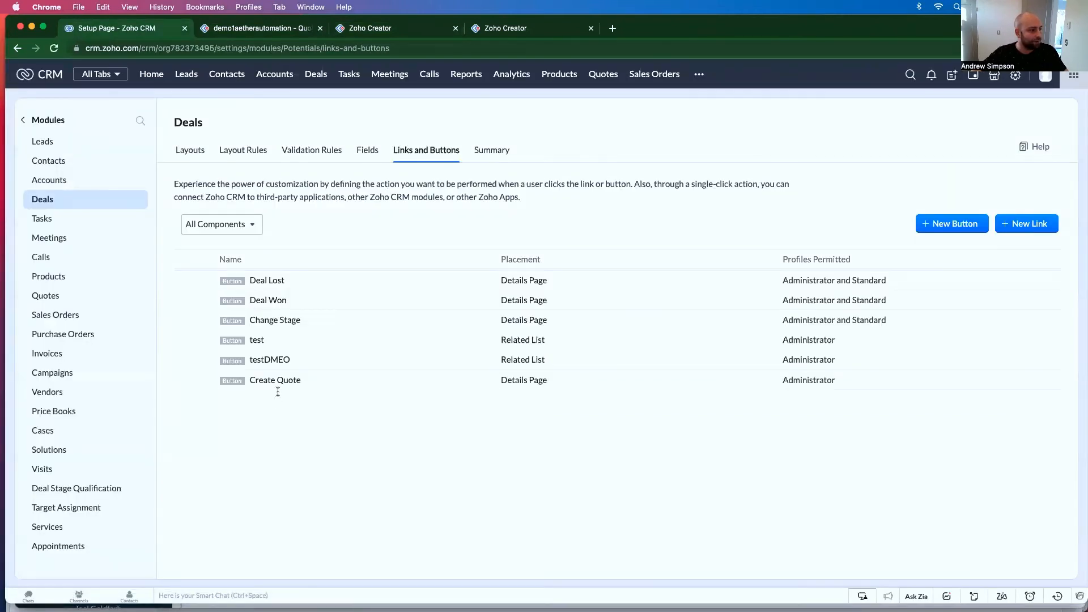
click(203, 376)
click(225, 378)
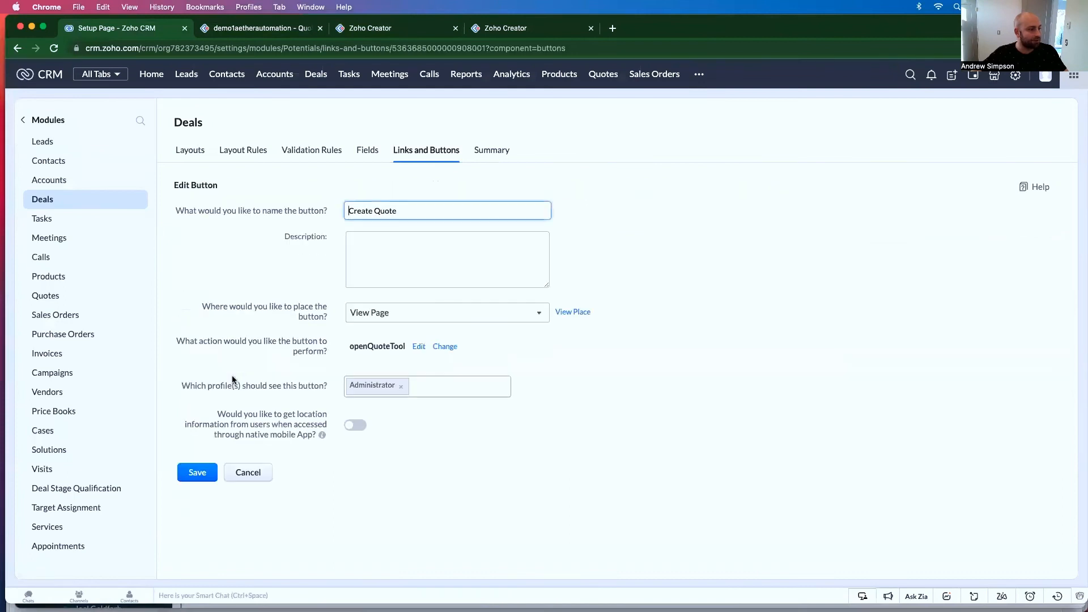
click(417, 347)
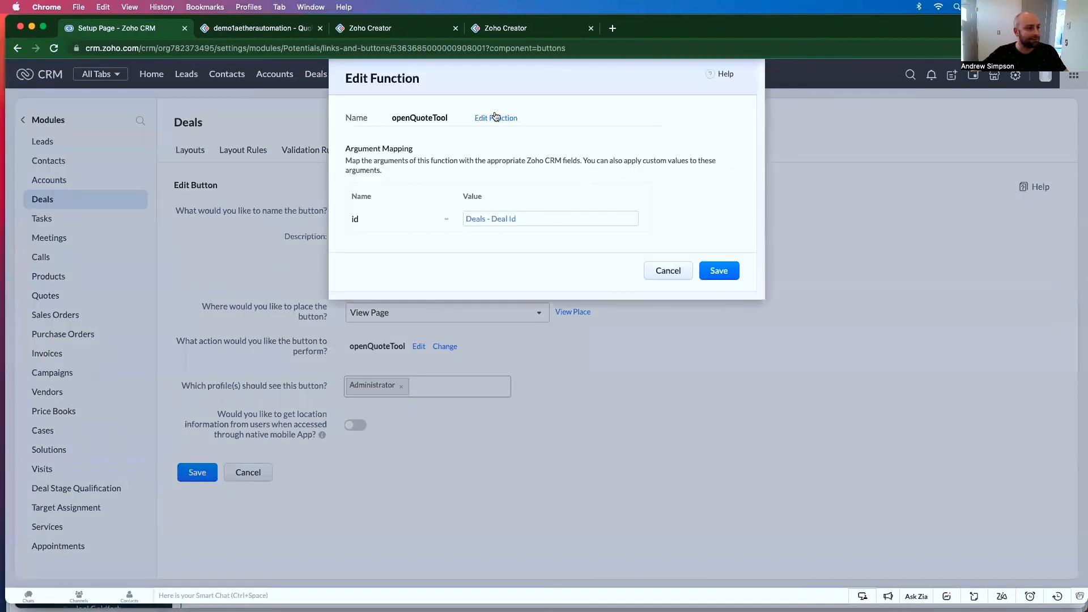
click(494, 116)
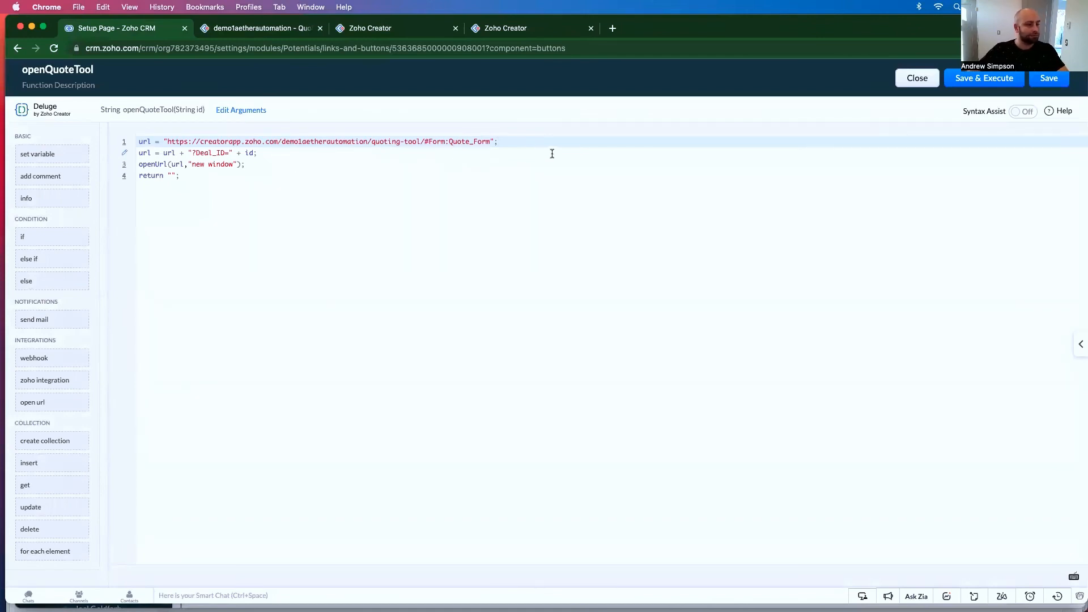
Below the Deal_ID line, leave a blank line and add deal = zoho.crm.getRecordById("Deals", id);.
click(284, 153)
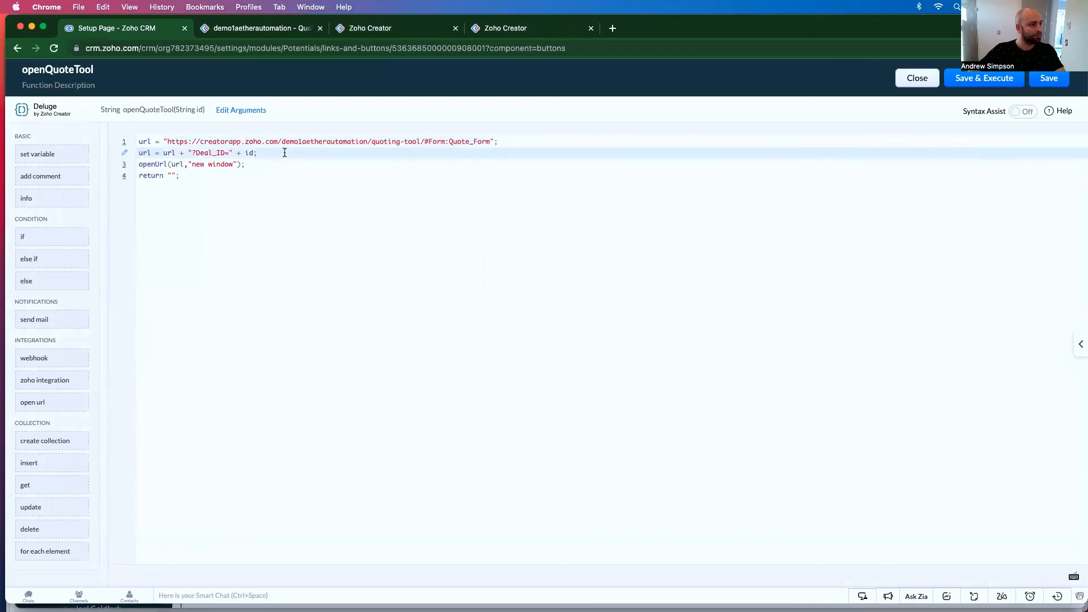
key(Return)
key(Return)
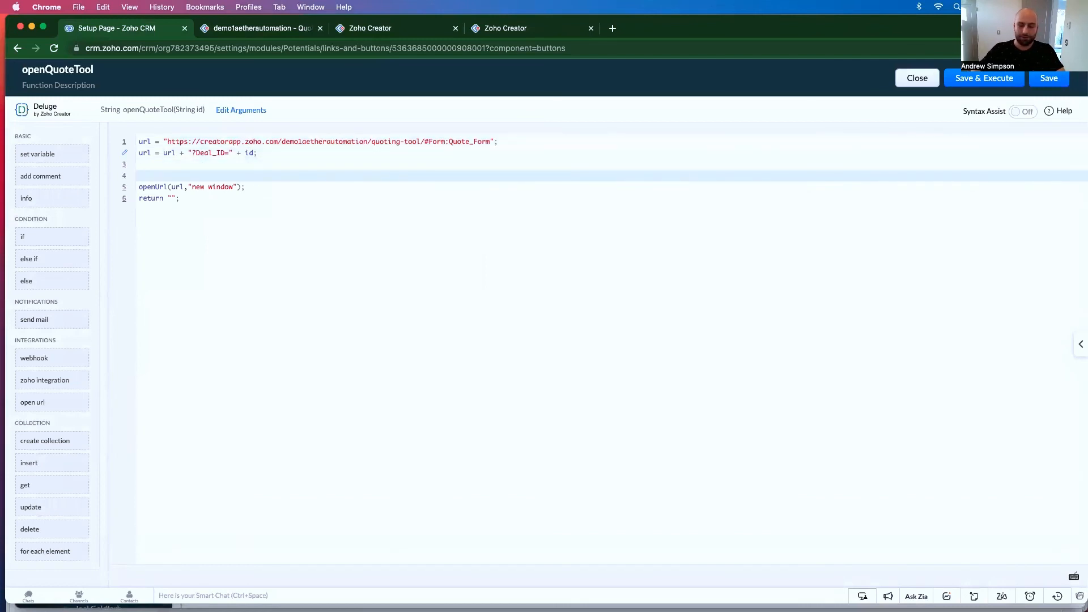
text(deal = zoho.crm.)
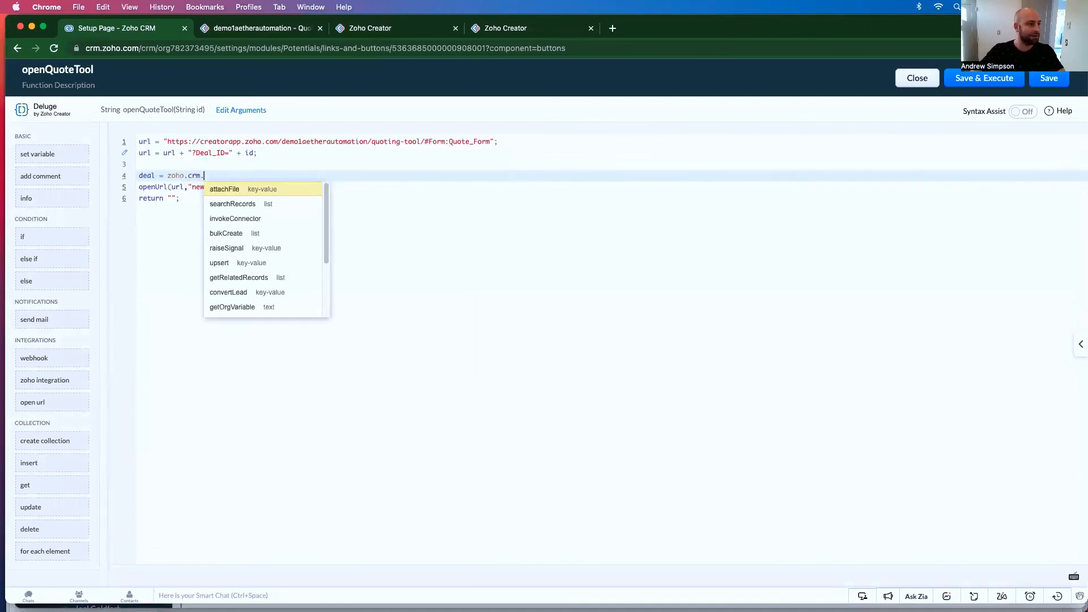
text(get)
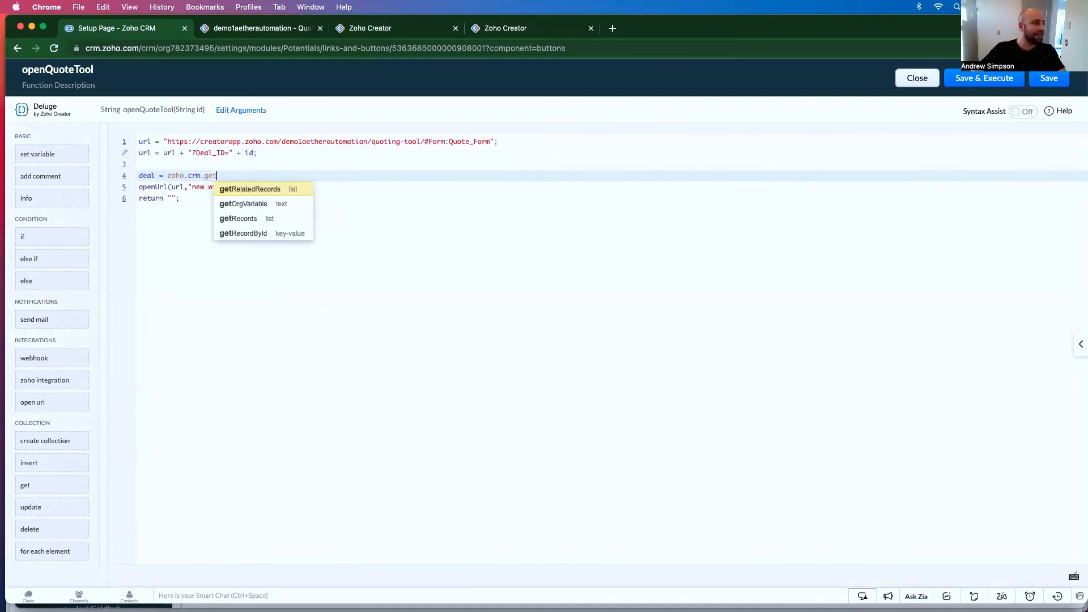
click(270, 235)
click(290, 233)
click(309, 191)
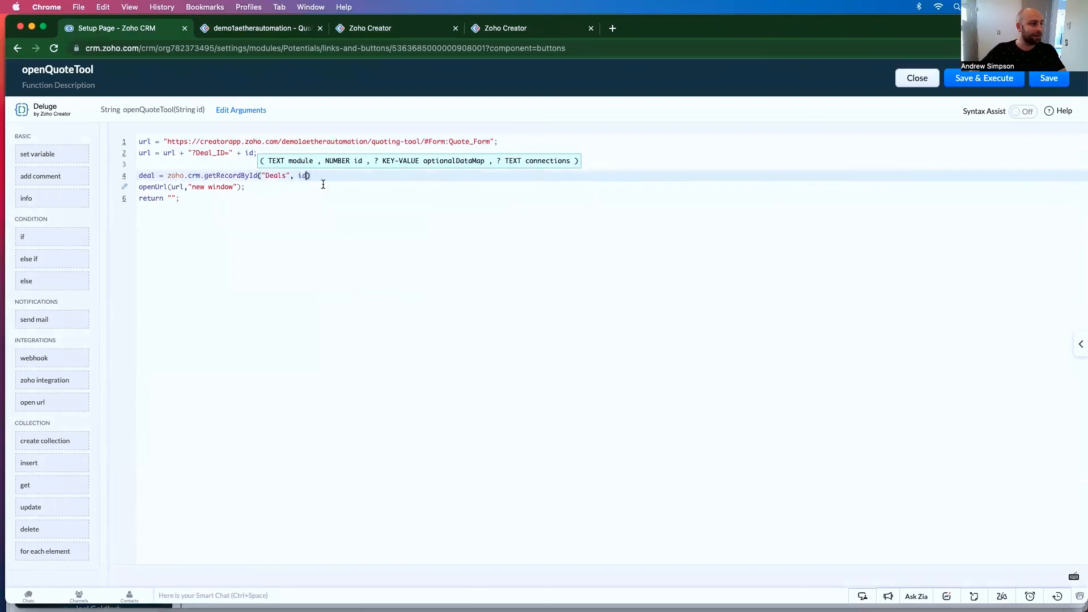
text(;)
key(Return)
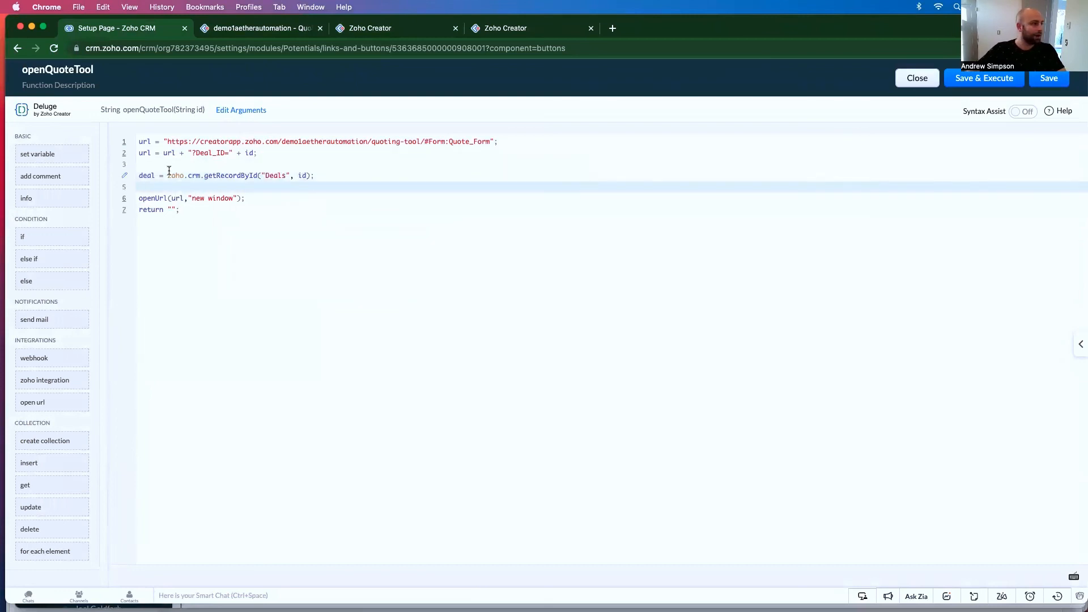
Start a line that appends the deal name to the URL: url = url + "&Deal_Name=" + deal.get().
text(url = ur)
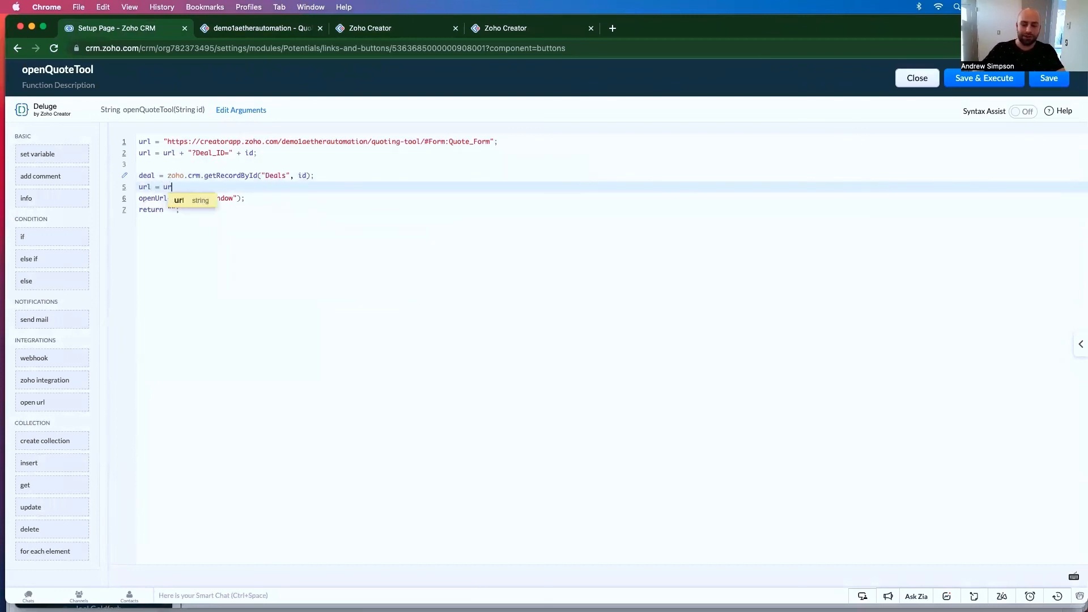
text(l + "&)
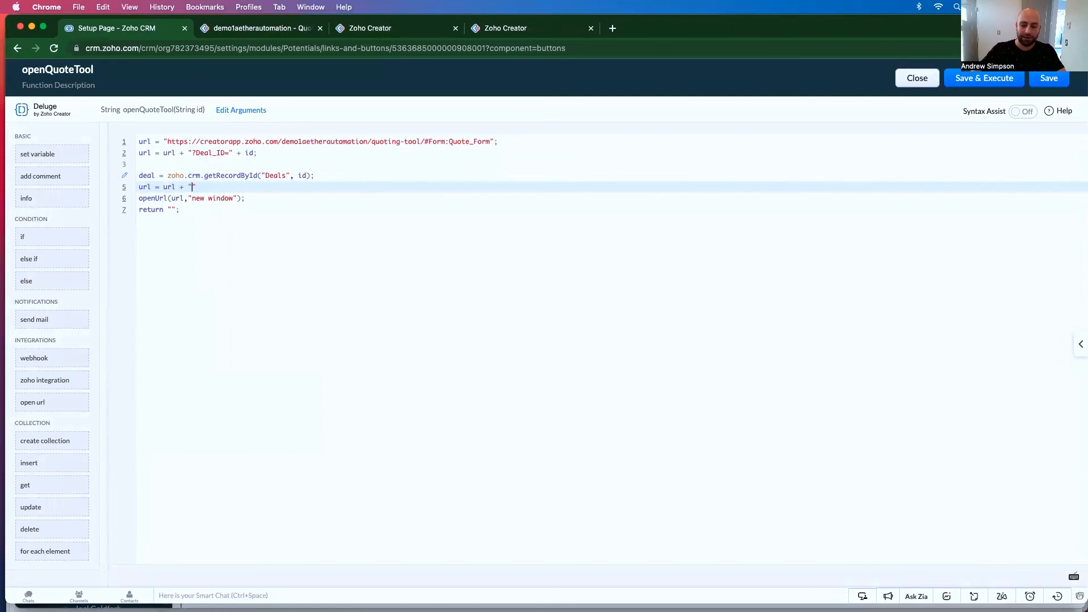
text(Deal_Name)
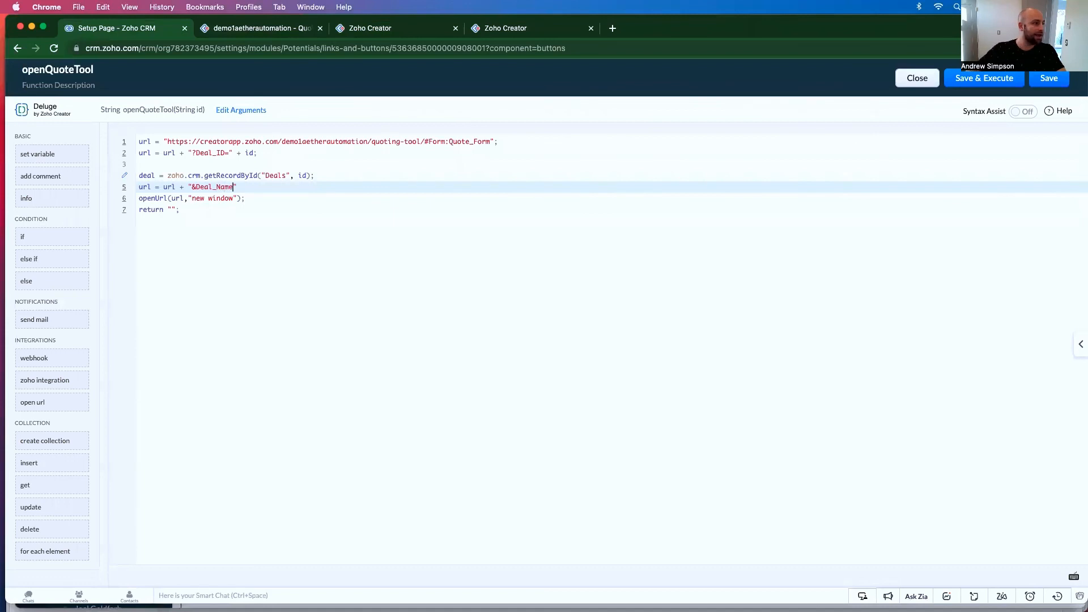
text(=)
key(Right)
text(+ deal.get)
key(Return)
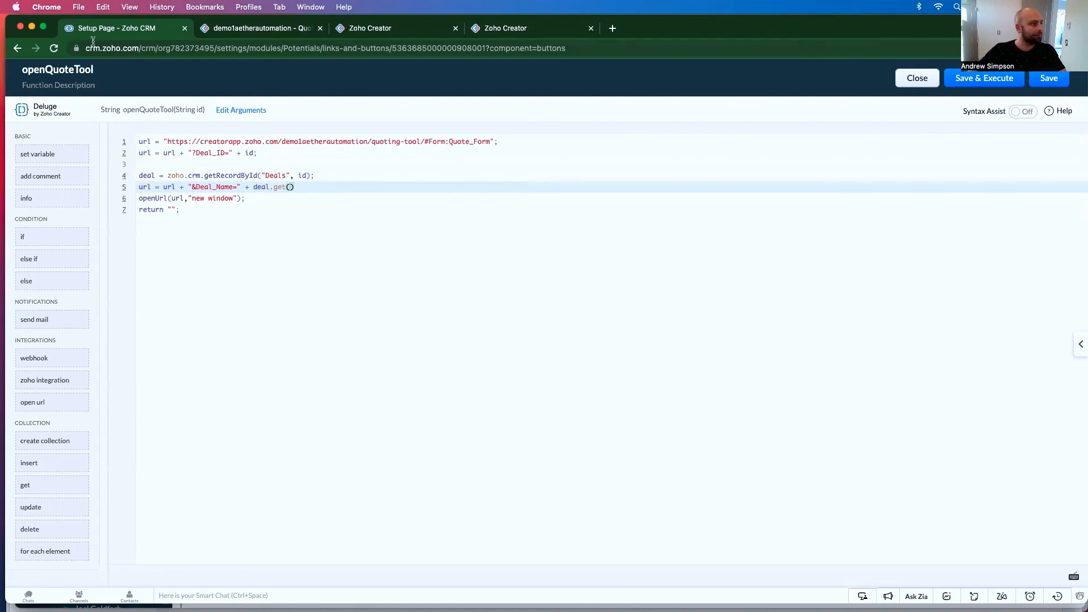
In a second CRM tab, open the API names of the Deals fields and look up the Deal Name field's API name.
super+click(18, 50)
click(260, 32)
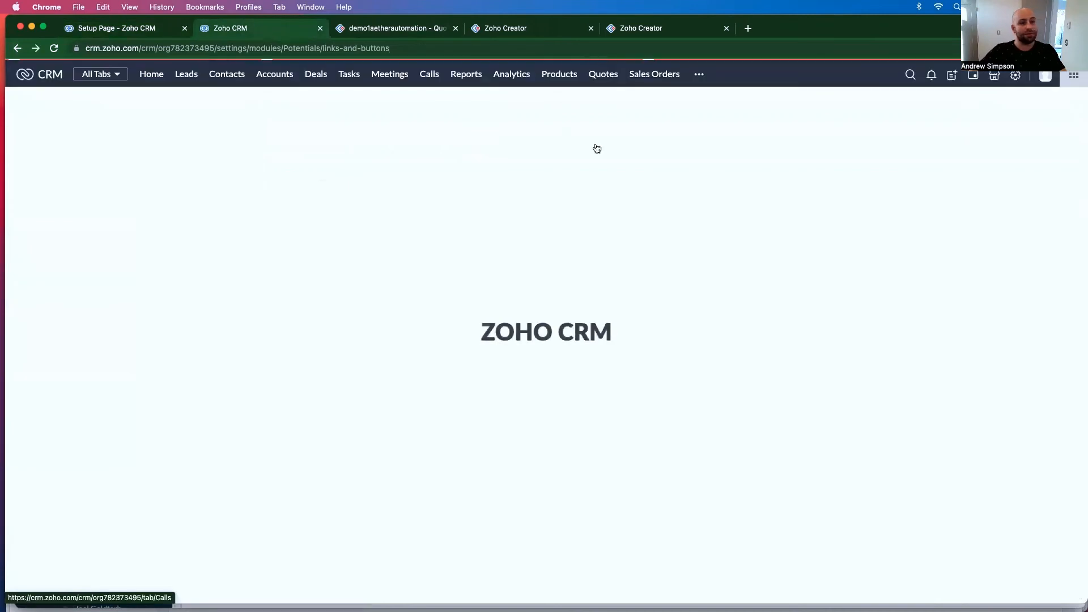
click(1018, 77)
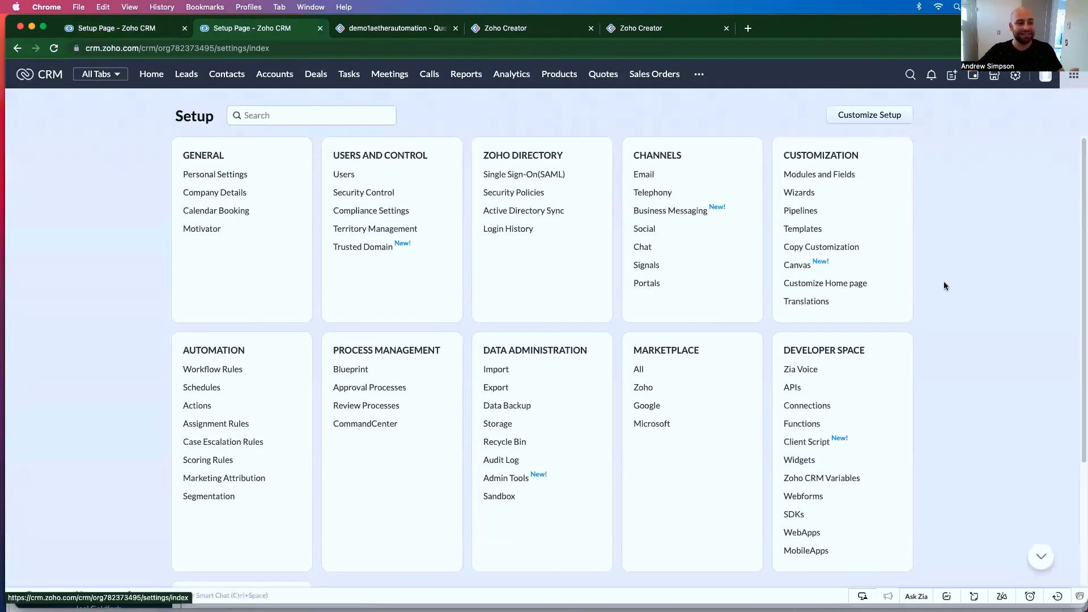
click(792, 388)
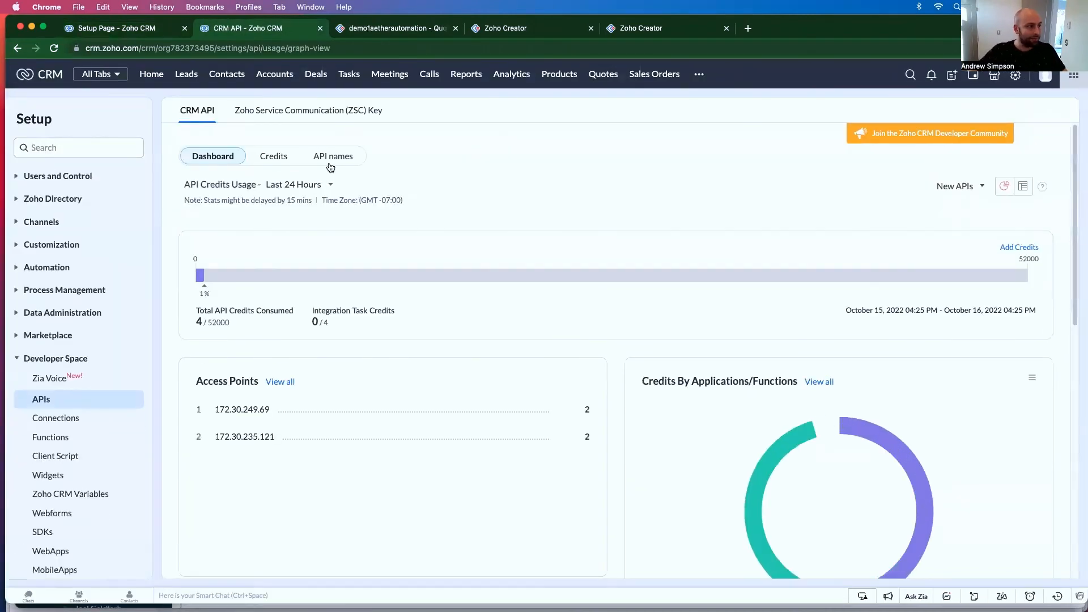
click(331, 166)
click(195, 350)
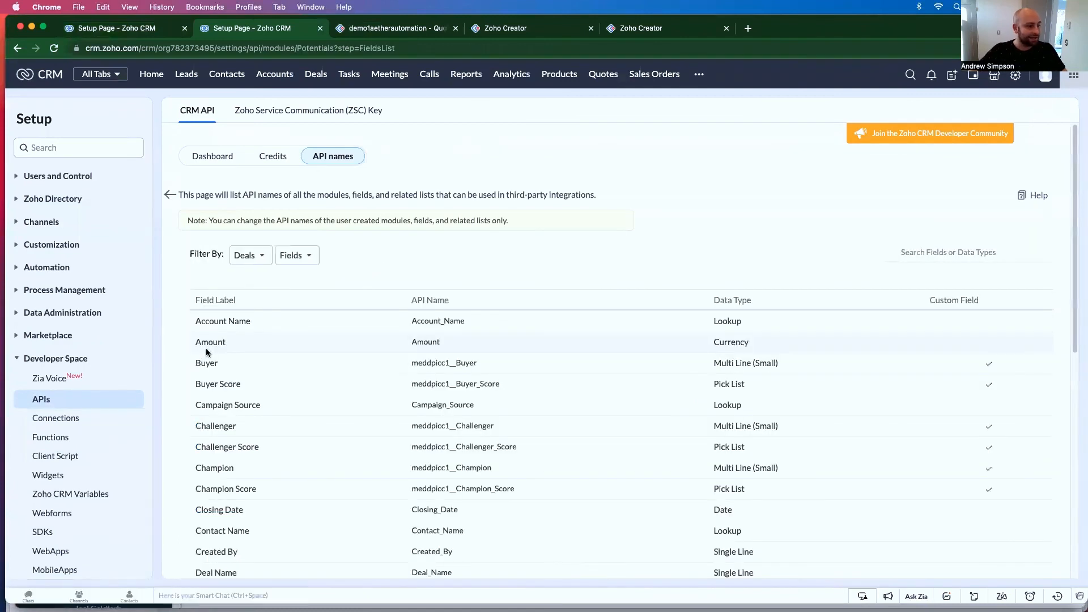
key(super+f)
text(name)
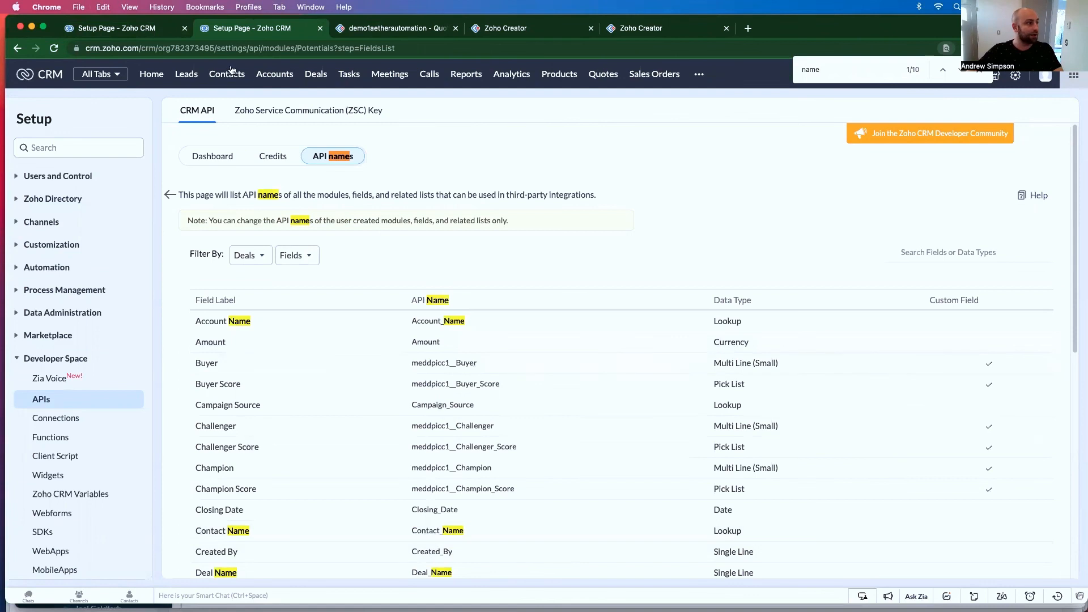
scroll(476, 537, down, 5)
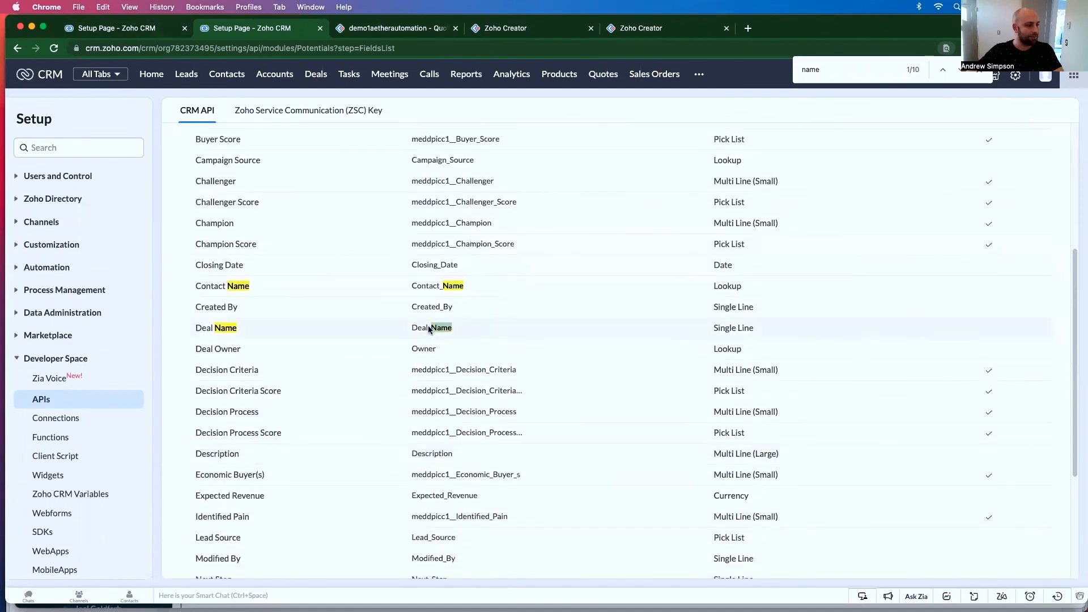
Back in the function, complete the call as deal.get("Deal_Name");, then save and execute it with an empty id.
key(ctrl+shift+Tab)
text("Deal)
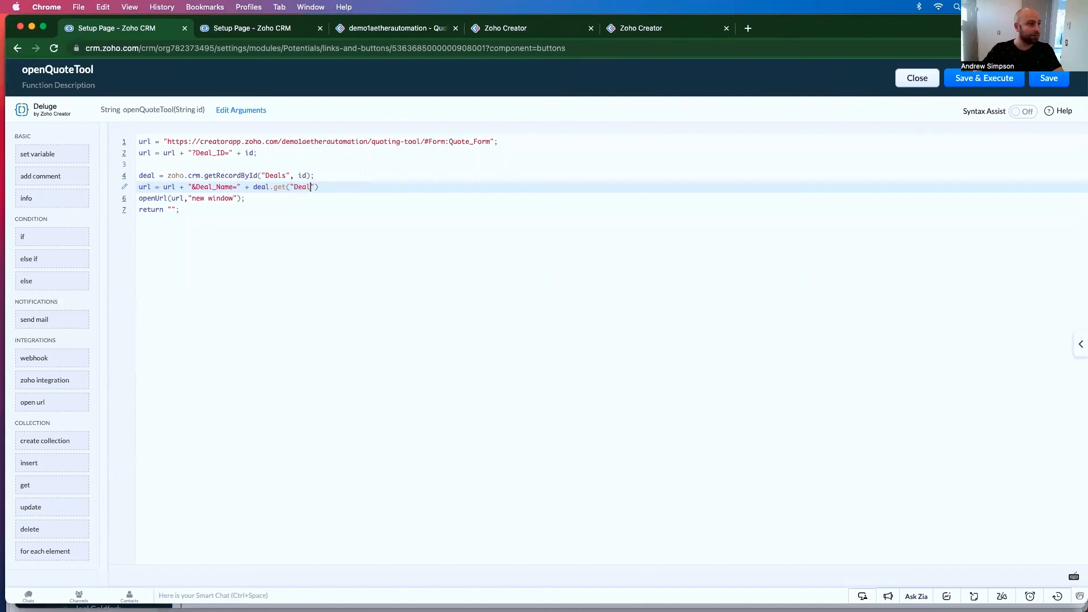
text(_Name)
click(984, 78)
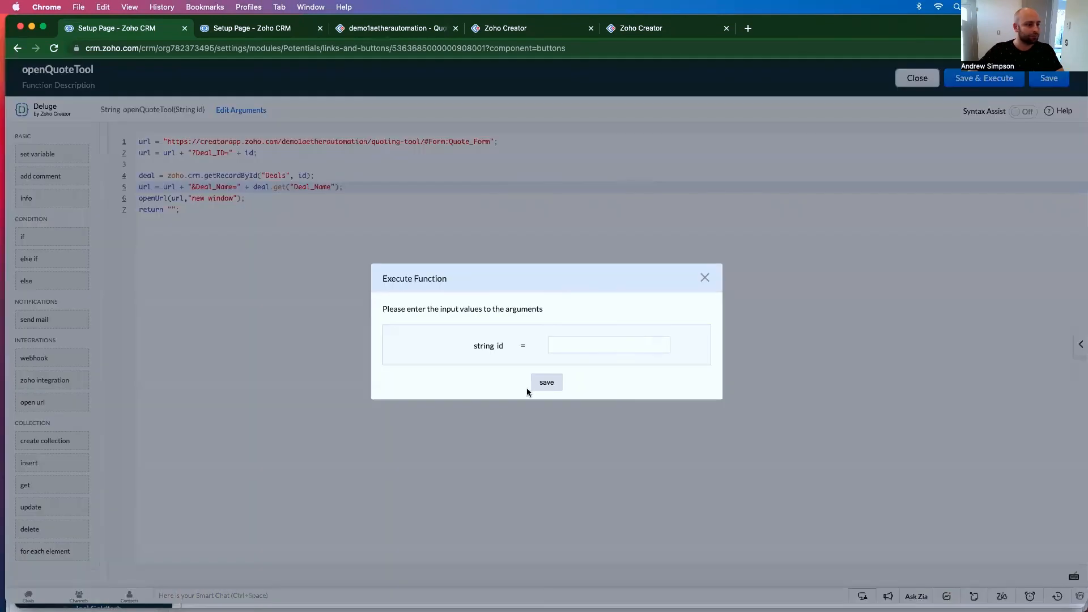
click(546, 381)
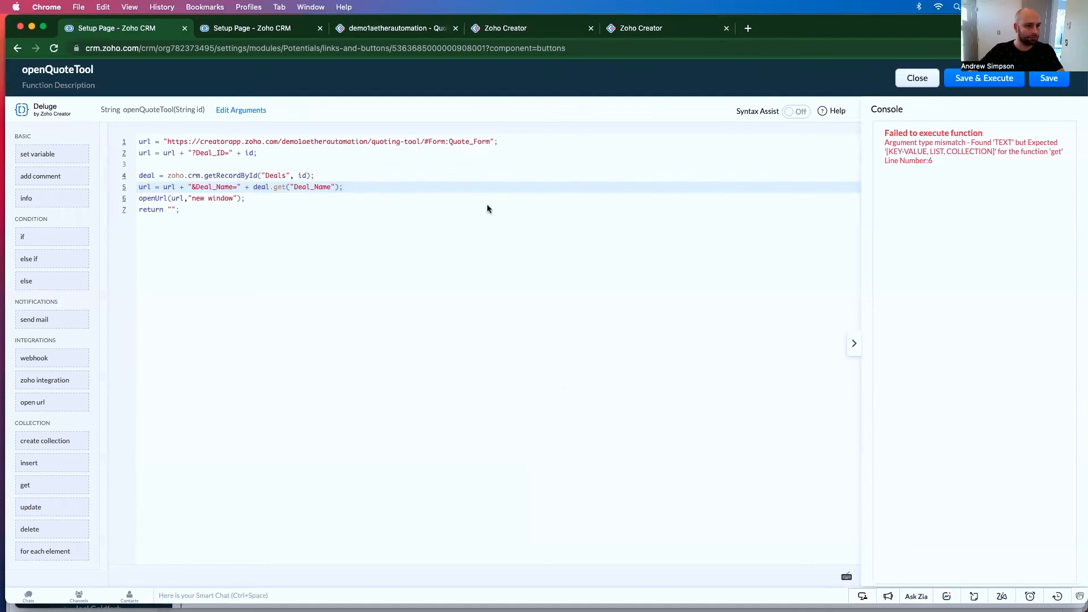
Open the Demo Deal in the other CRM tab, run Create Quote and highlight the Deal_ID value in the form's URL.
click(287, 31)
click(316, 76)
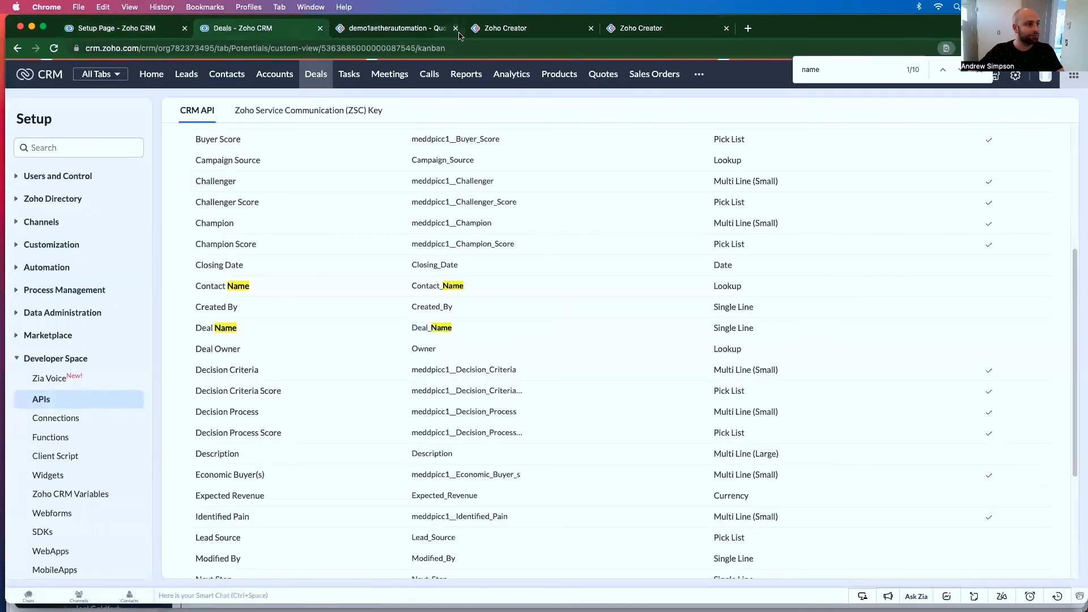
click(232, 197)
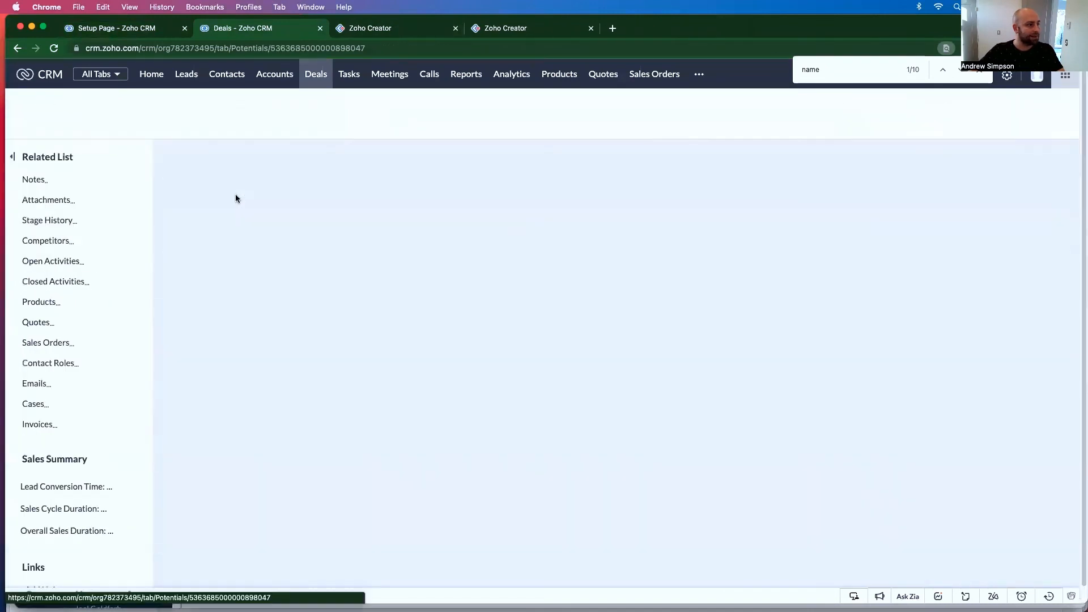
click(918, 113)
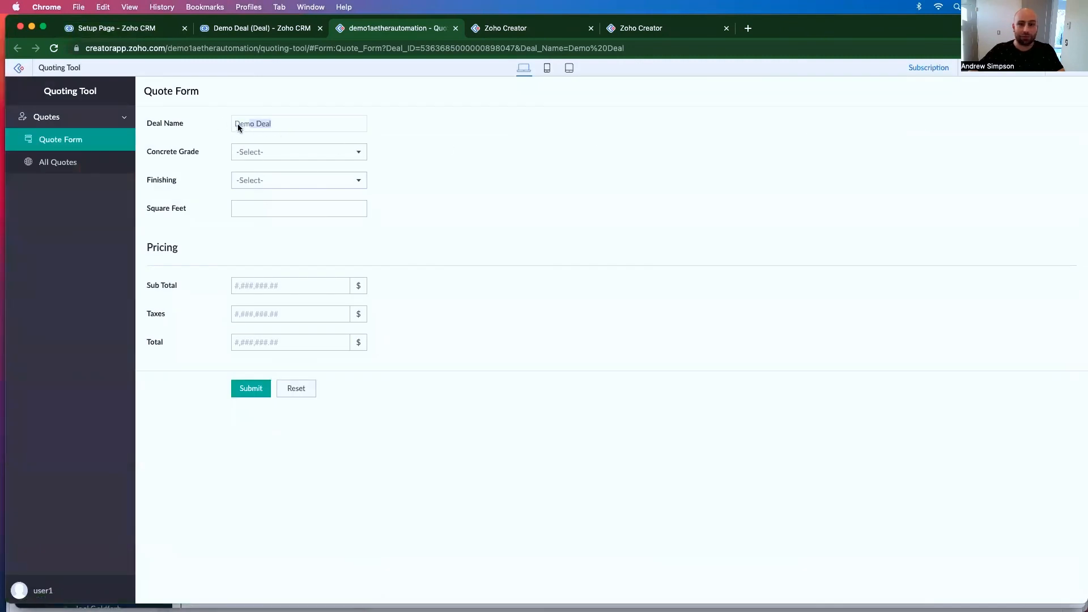
drag(424, 49, 509, 49)
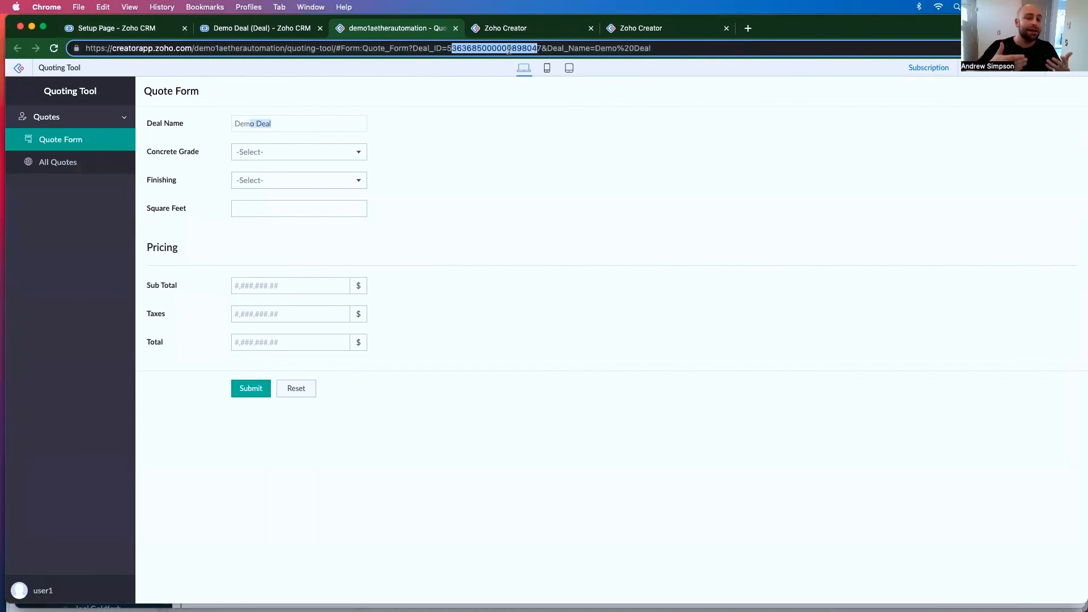